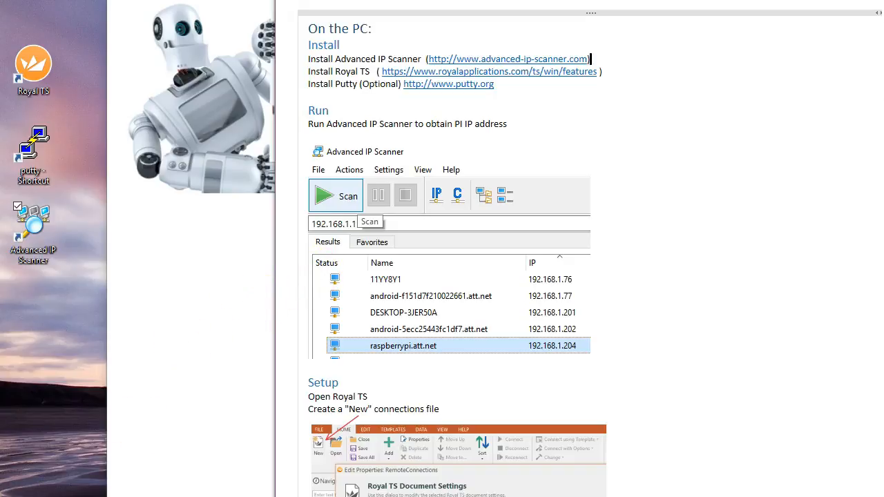
Scan 192.168.1.1-254 in Advanced IP Scanner and locate raspberrypi.att.net at 192.168.1.204.
{"action": "double_click", "coordinate": [35, 224]}
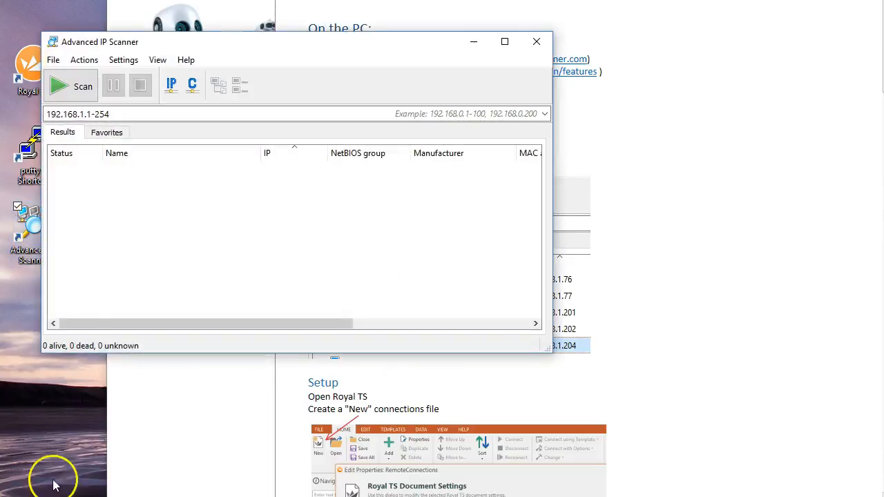
{"action": "left_click", "coordinate": [80, 88]}
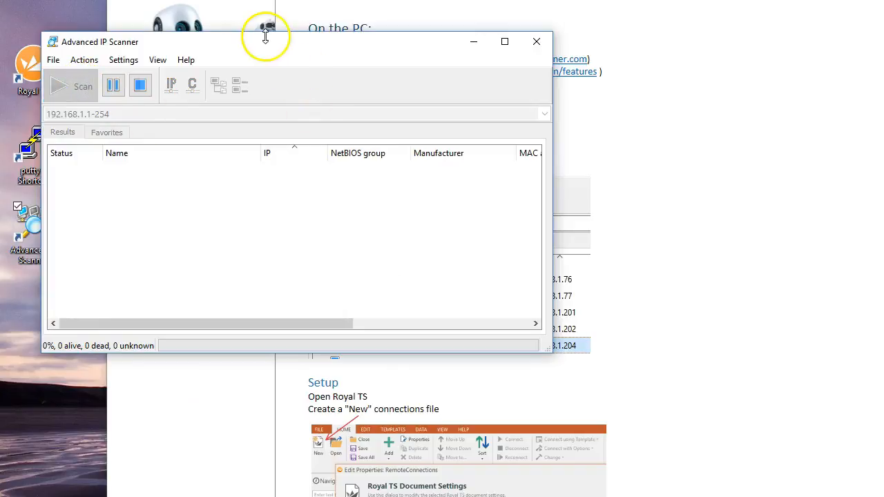
{"action": "left_click_drag", "start_coordinate": [301, 50], "coordinate": [459, 49]}
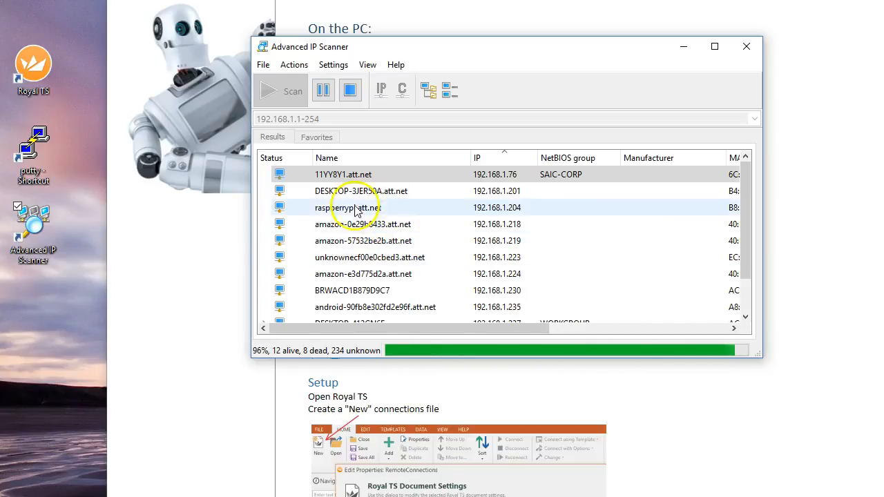
{"action": "left_click", "coordinate": [304, 207]}
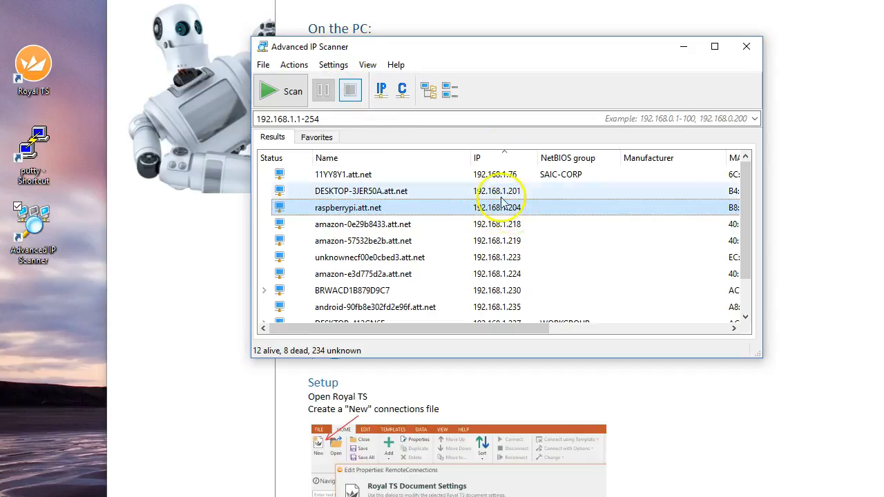
{"action": "left_click_drag", "start_coordinate": [504, 57], "coordinate": [883, 266]}
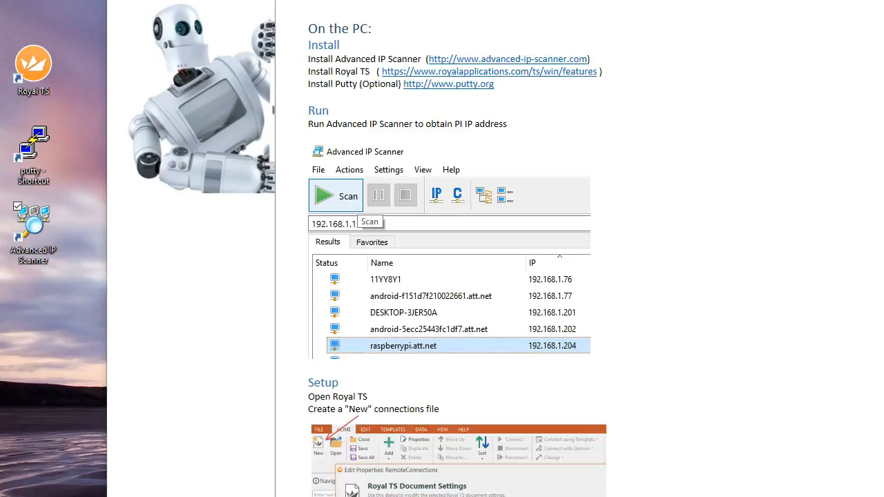
{"action": "scroll", "coordinate": [548, 405], "scroll_direction": "down", "scroll_amount": 1}
Bring the OneNote Setup section into view and launch Royal TS with the RemoteConnections document.
{"action": "scroll", "coordinate": [796, 315], "scroll_direction": "down", "scroll_amount": 4}
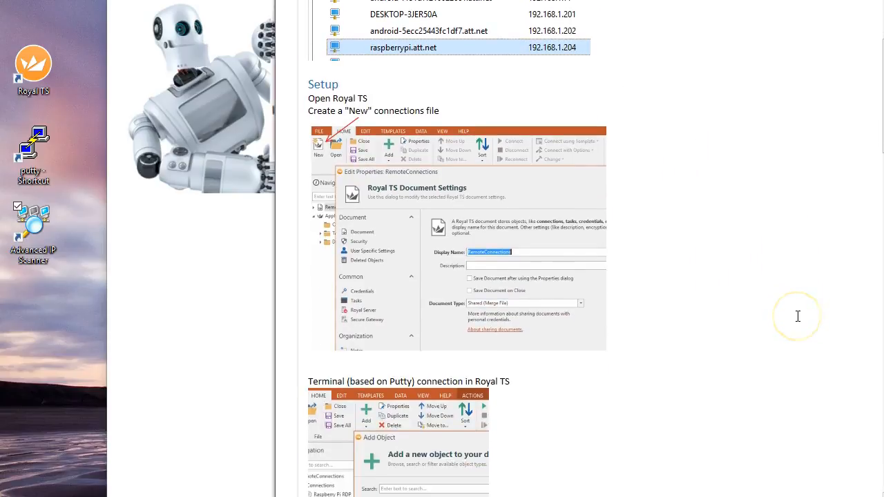
{"action": "scroll", "coordinate": [797, 316], "scroll_direction": "down", "scroll_amount": 1}
{"action": "scroll", "coordinate": [796, 315], "scroll_direction": "up", "scroll_amount": 1}
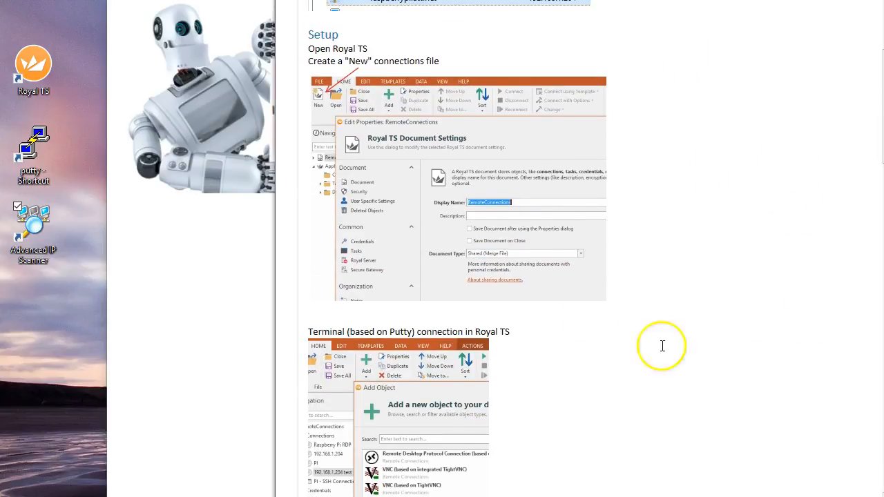
{"action": "left_click", "coordinate": [40, 67]}
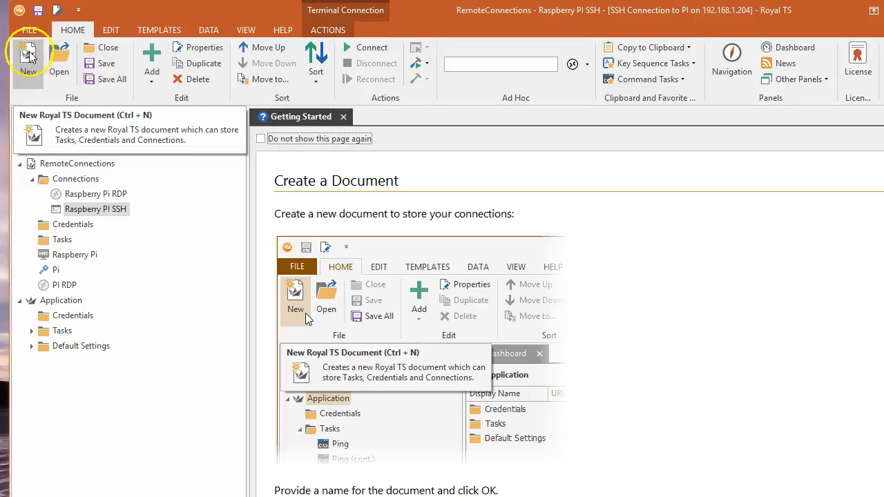
{"action": "right_click", "coordinate": [67, 167]}
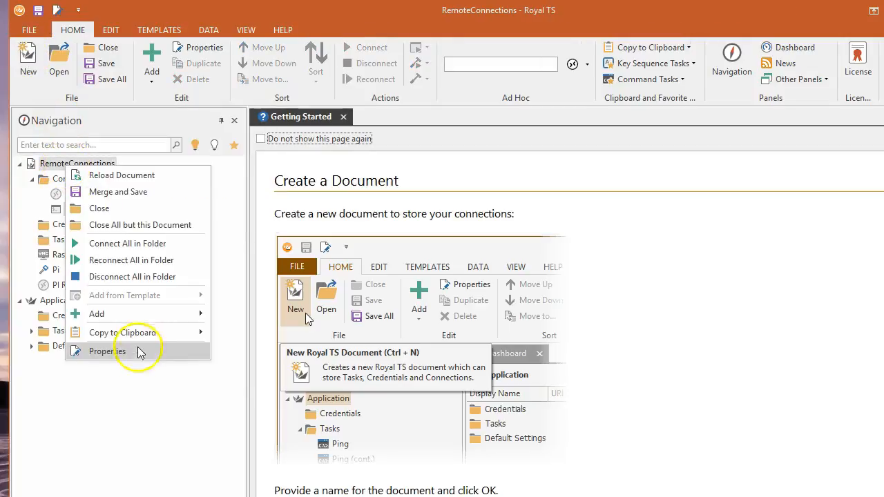
{"action": "left_click", "coordinate": [129, 352]}
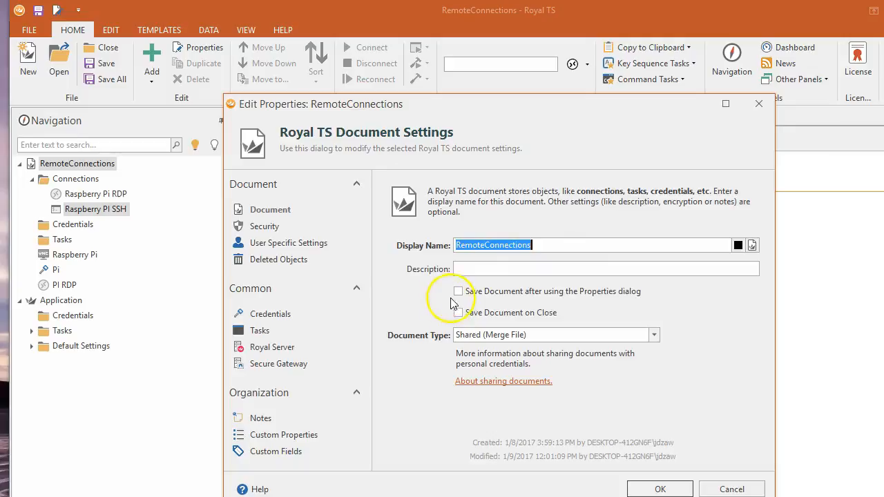
{"action": "left_click", "coordinate": [720, 489]}
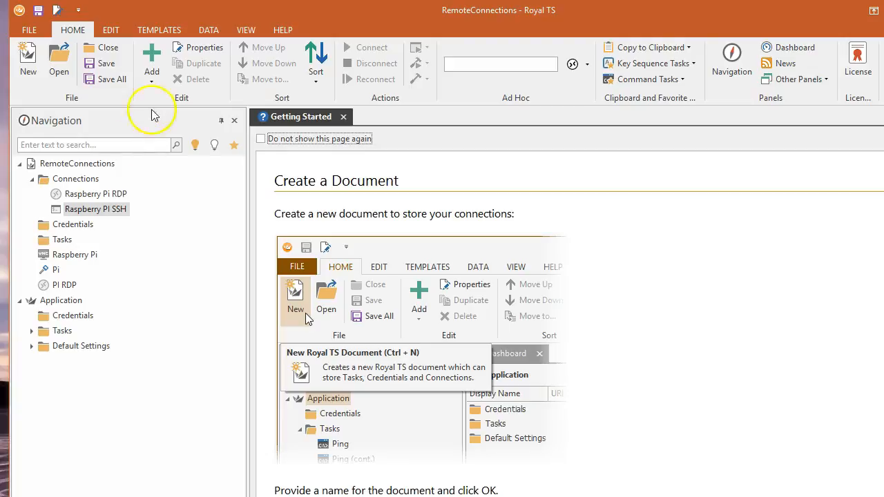
{"action": "left_click", "coordinate": [152, 55]}
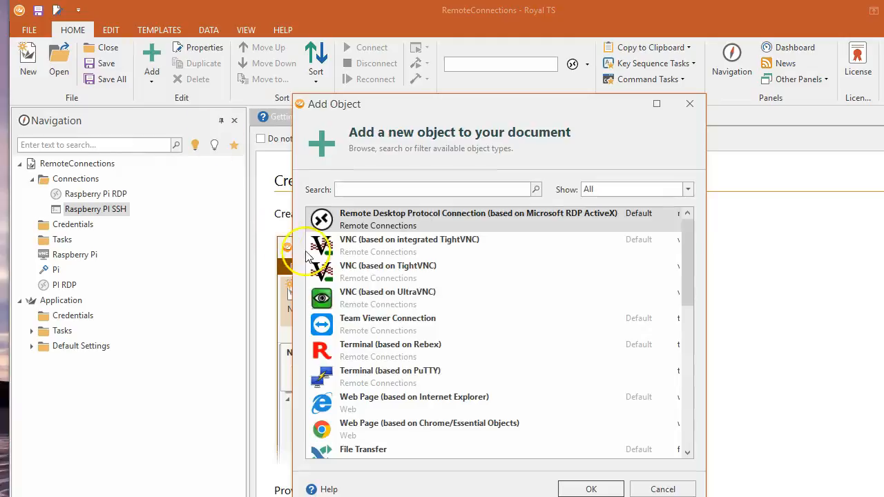
Add a Terminal (based on PuTTY) connection named 'Putty Terminal' using SSH on port 22.
{"action": "left_click", "coordinate": [409, 376]}
{"action": "left_click", "coordinate": [573, 488]}
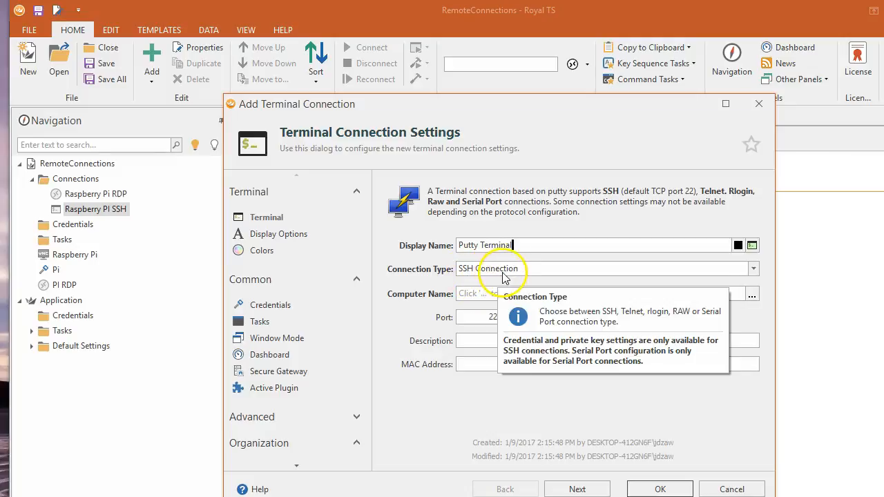
{"action": "left_click", "coordinate": [469, 294]}
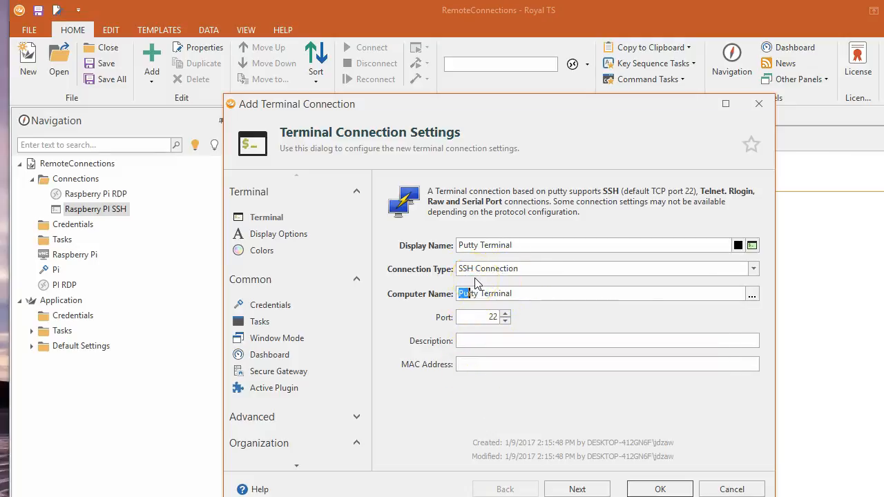
Set the connection's computer name to 192.168.1.204 and continue to Display Options.
{"action": "left_click_drag", "start_coordinate": [525, 294], "coordinate": [445, 293]}
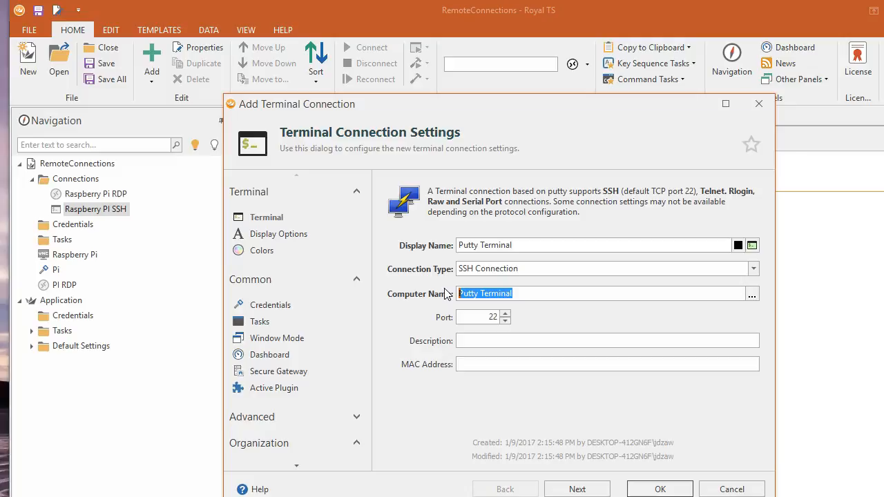
{"action": "type", "text": "19"}
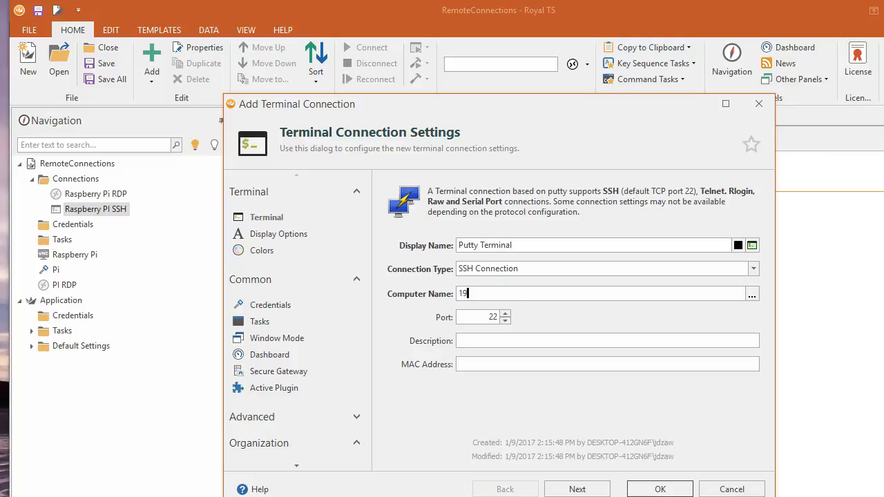
{"action": "type", "text": "2."}
{"action": "left_click", "coordinate": [579, 488]}
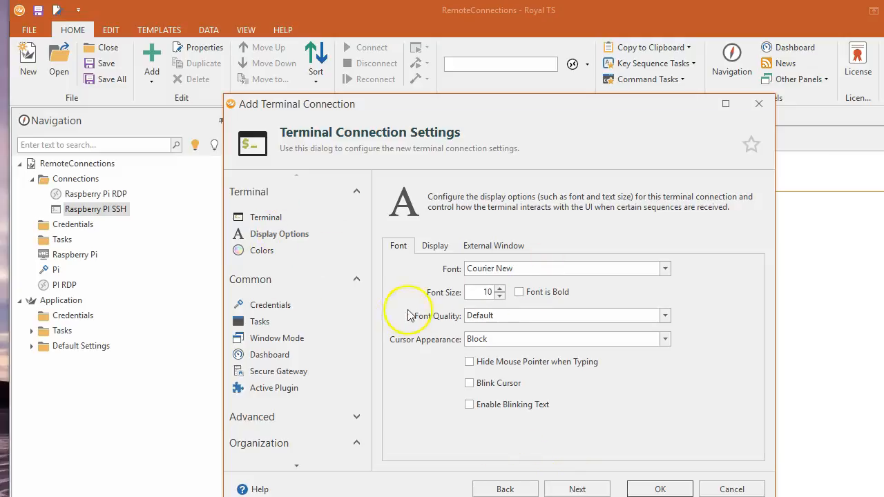
Configure the connection to use the existing Pi credential and review that credential's details.
{"action": "left_click", "coordinate": [565, 490]}
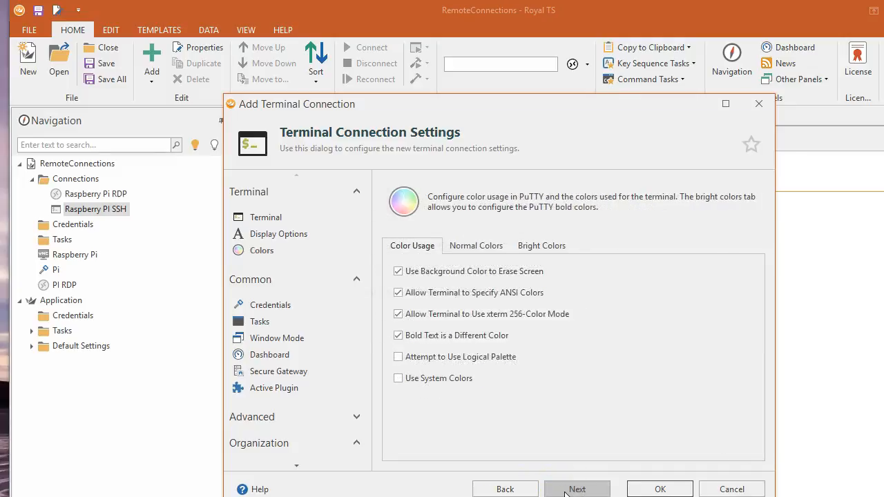
{"action": "left_click", "coordinate": [578, 490]}
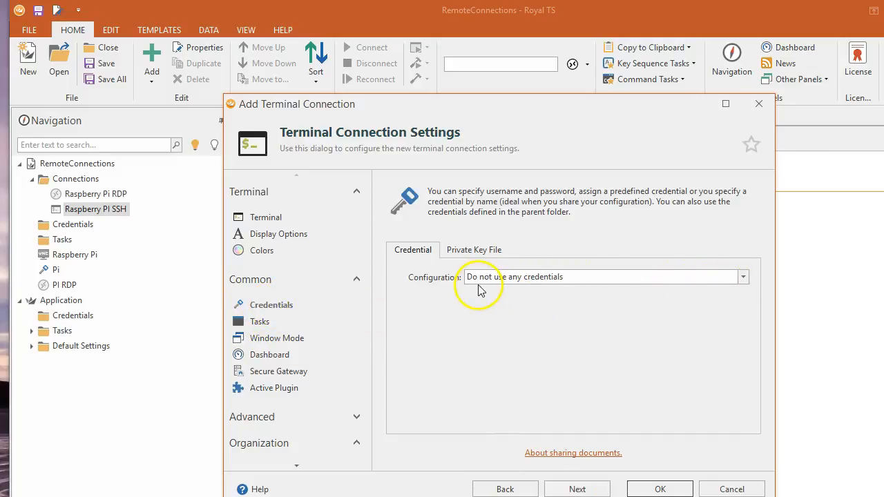
{"action": "left_click", "coordinate": [742, 278]}
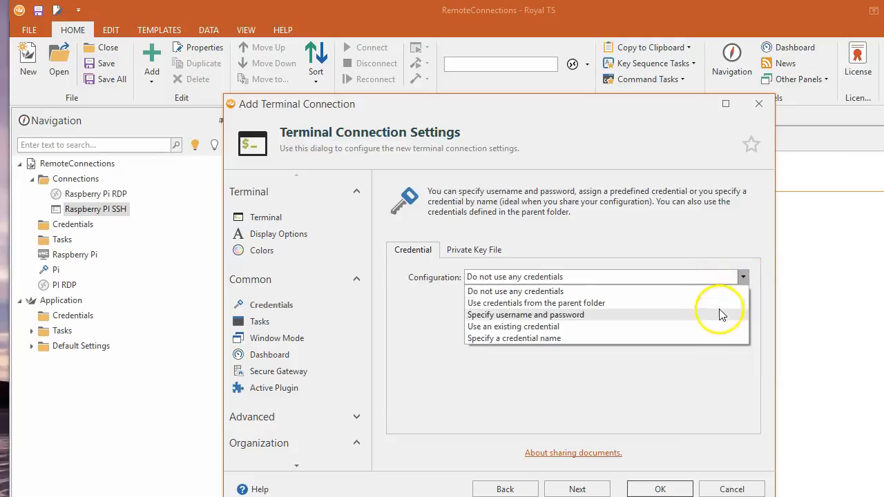
{"action": "left_click", "coordinate": [551, 328]}
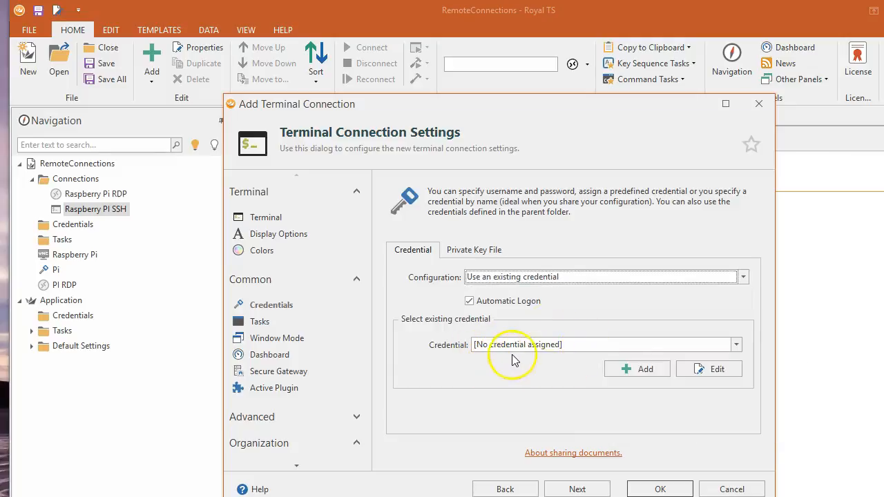
{"action": "left_click", "coordinate": [648, 370]}
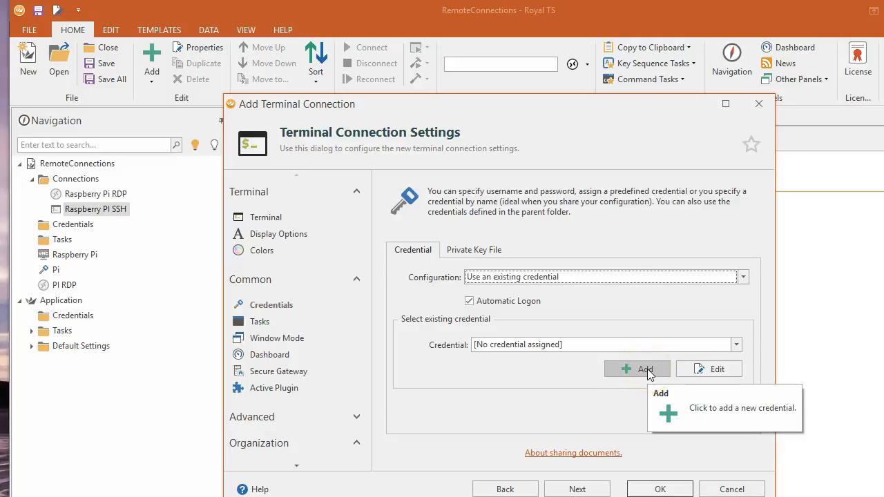
{"action": "left_click", "coordinate": [736, 345]}
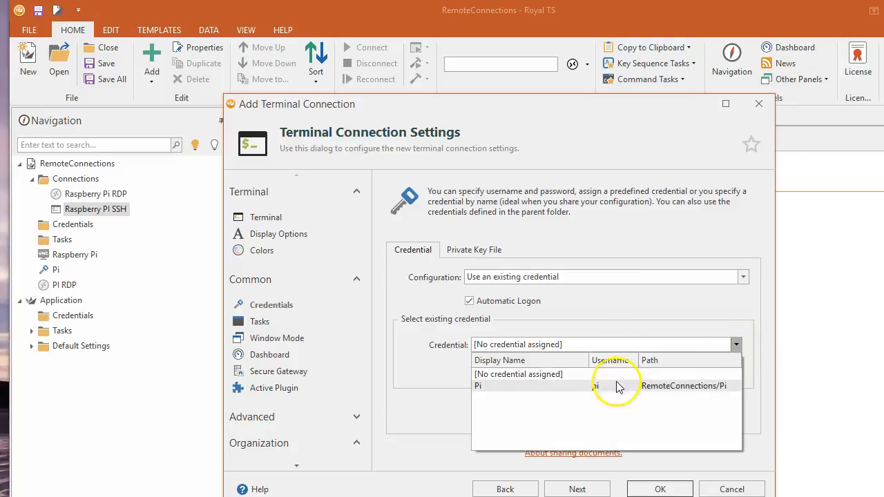
{"action": "left_click", "coordinate": [560, 391]}
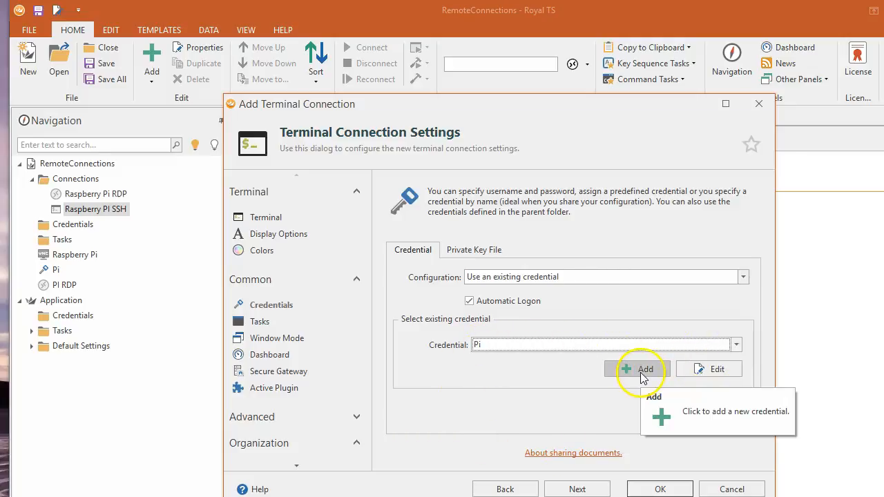
{"action": "left_click", "coordinate": [710, 370]}
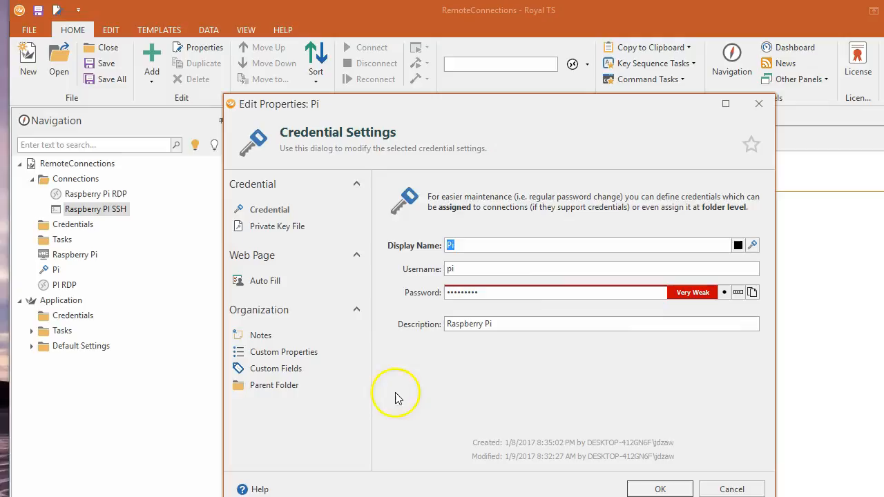
Create the Putty Terminal connection and move it into the Connections folder.
{"action": "left_click", "coordinate": [660, 488]}
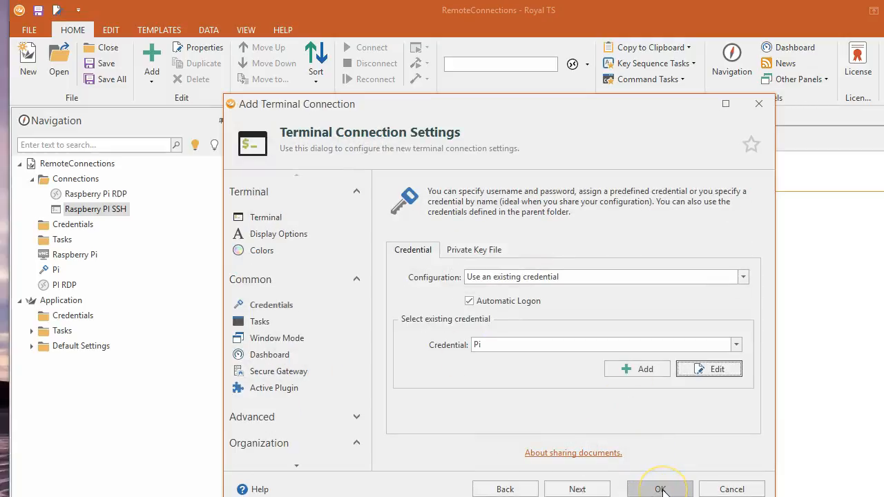
{"action": "left_click", "coordinate": [660, 488]}
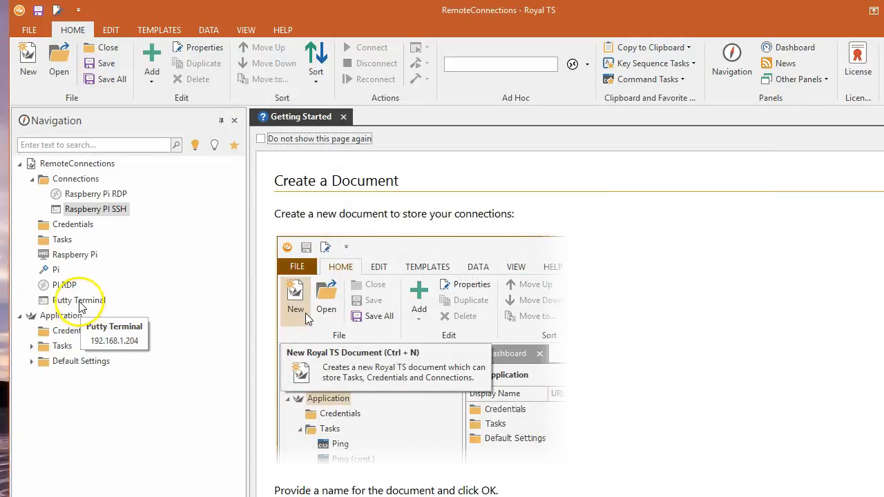
{"action": "left_click_drag", "start_coordinate": [69, 303], "coordinate": [101, 195]}
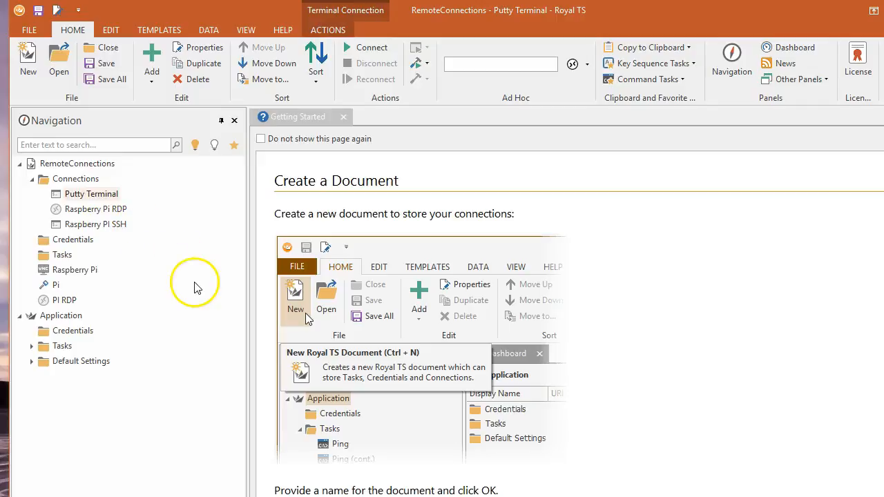
Open the Putty Terminal connection to the Pi, bringing up the PuTTY Security Alert.
{"action": "double_click", "coordinate": [89, 197]}
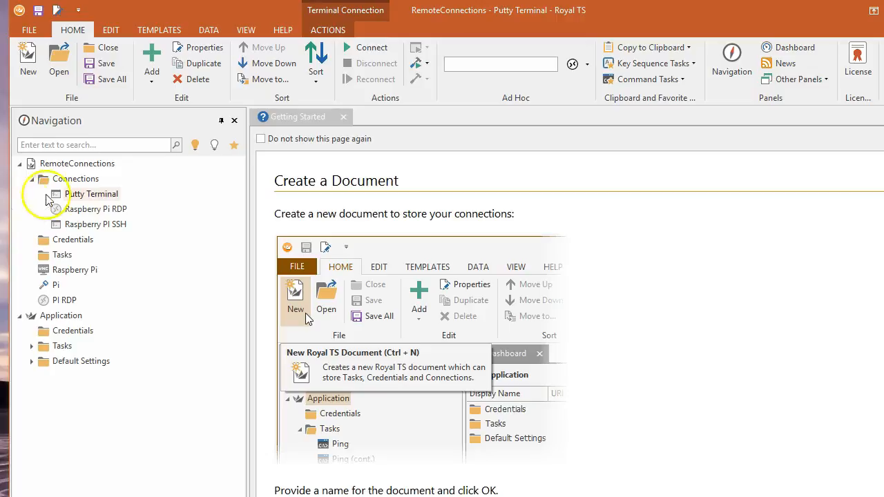
{"action": "double_click", "coordinate": [90, 195]}
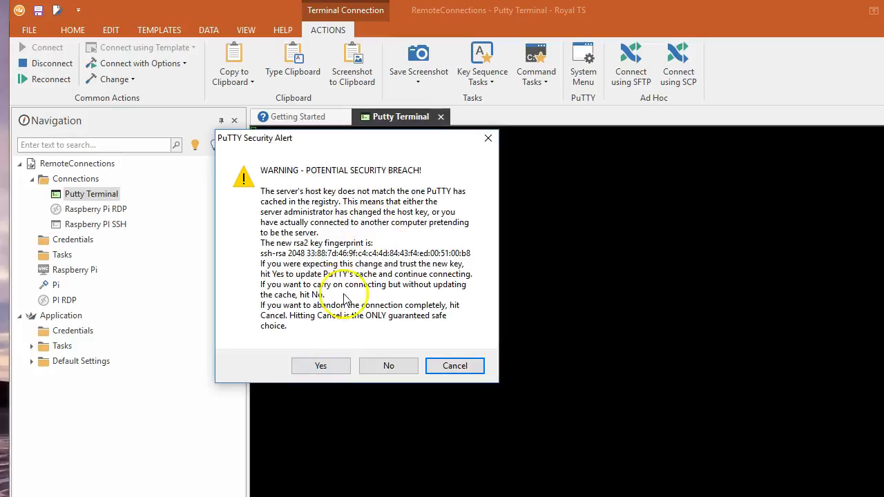
Accept the Pi's changed host key to log in at the pi@raspberrypi prompt.
{"action": "left_click", "coordinate": [324, 367]}
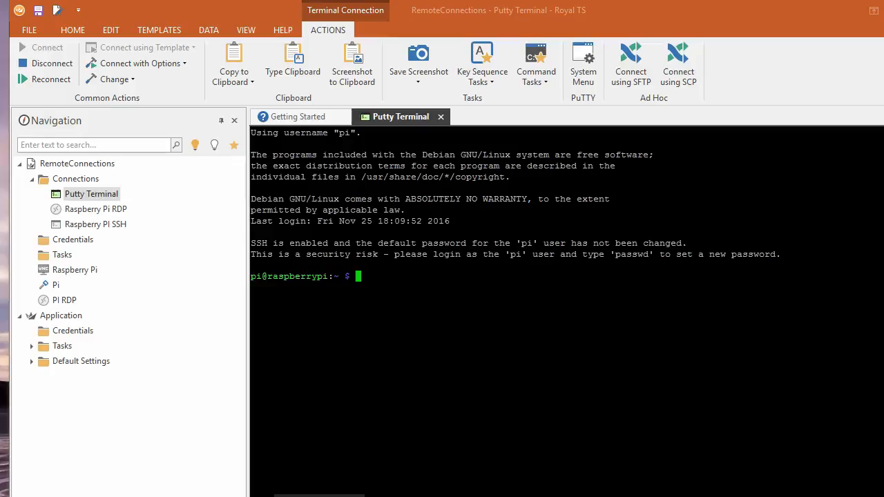
Select 'sudo apt-get install xrdp' in the OneNote notes and return to the Putty Terminal.
{"action": "left_click", "coordinate": [318, 496]}
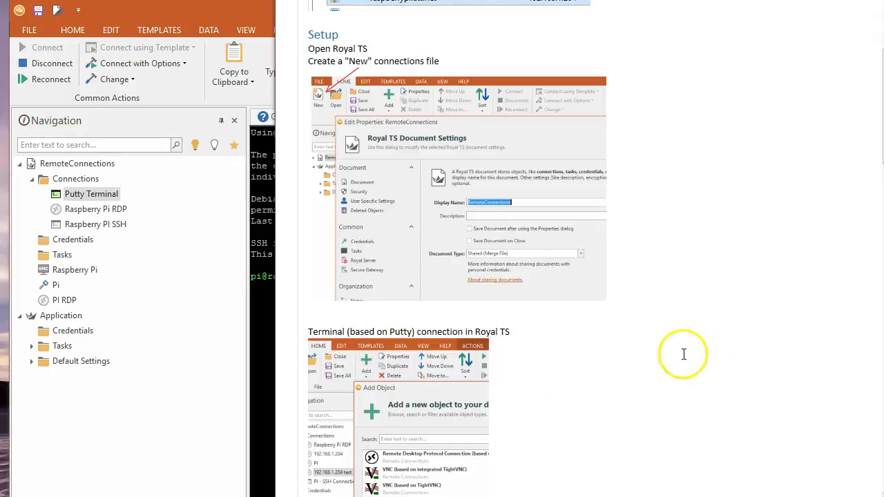
{"action": "scroll", "coordinate": [568, 414], "scroll_direction": "down", "scroll_amount": 2}
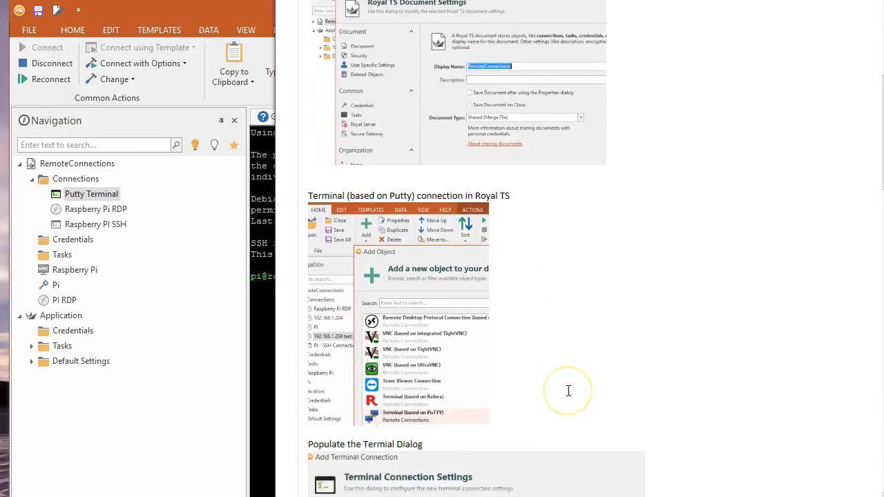
{"action": "scroll", "coordinate": [568, 391], "scroll_direction": "down", "scroll_amount": 6}
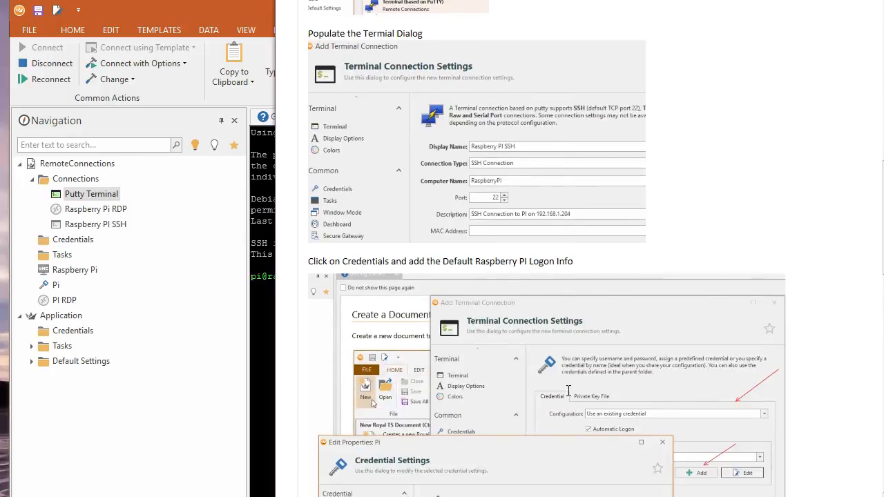
{"action": "scroll", "coordinate": [569, 390], "scroll_direction": "down", "scroll_amount": 5}
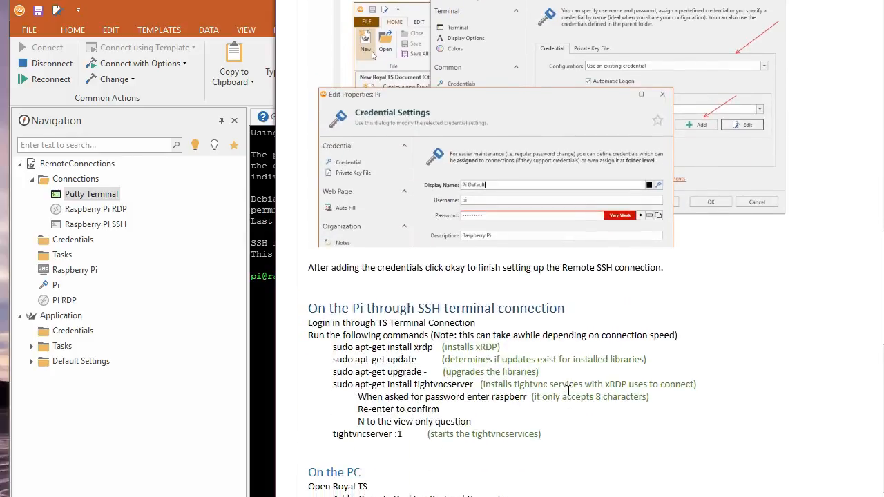
{"action": "scroll", "coordinate": [569, 391], "scroll_direction": "down", "scroll_amount": 1}
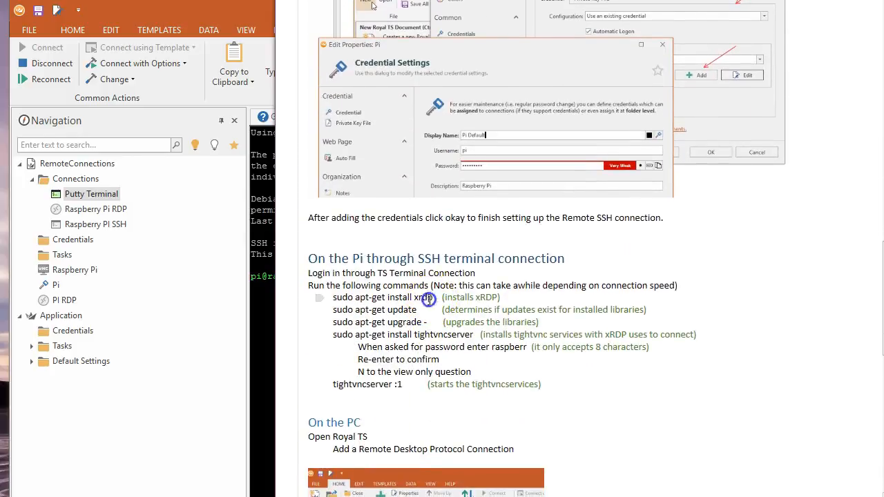
{"action": "left_click_drag", "start_coordinate": [428, 299], "coordinate": [334, 297]}
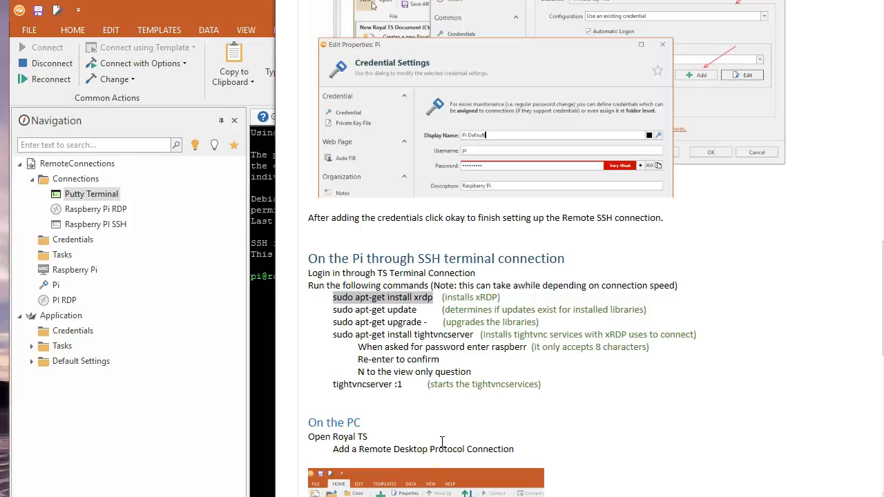
{"action": "left_click", "coordinate": [264, 297]}
{"action": "left_click", "coordinate": [359, 276]}
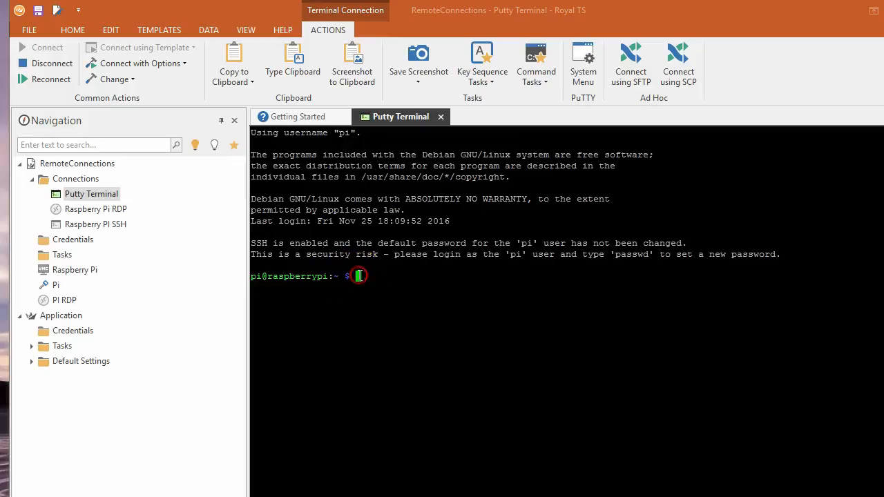
Run 'sudo apt-get install xrdp' on the Pi and confirm the install with Y.
{"action": "type", "text": "sudo apt-get install xrdp"}
{"action": "left_click", "coordinate": [456, 346]}
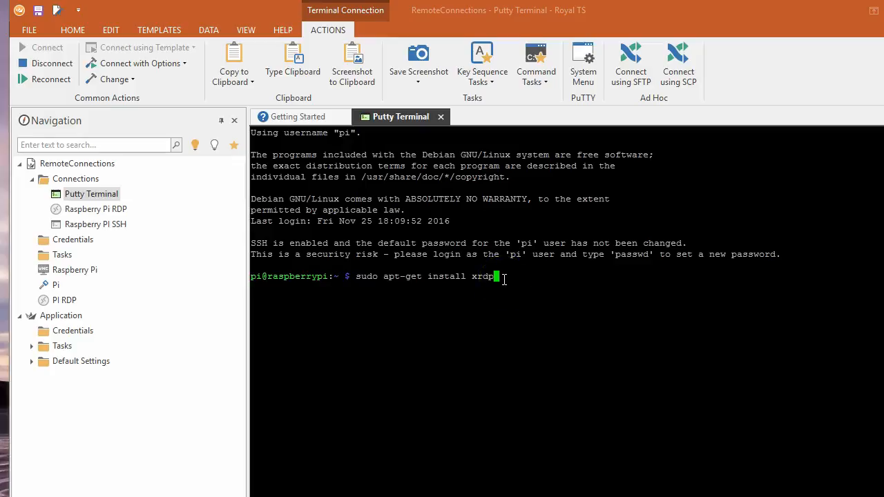
{"action": "key", "text": "Return"}
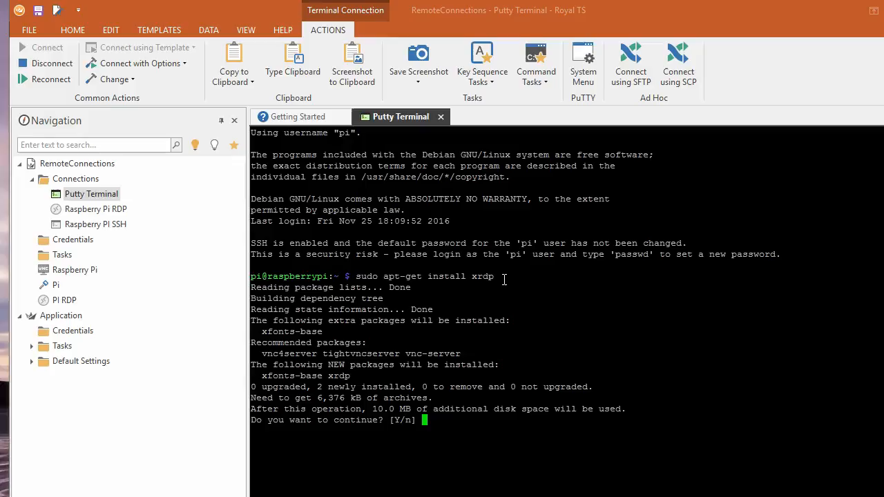
{"action": "type", "text": "Y"}
{"action": "key", "text": "Return"}
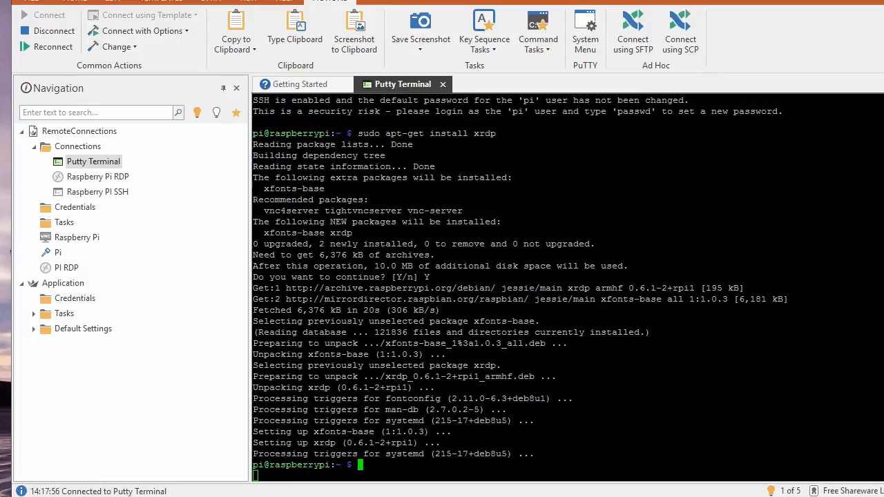
{"action": "key", "text": "alt+Tab"}
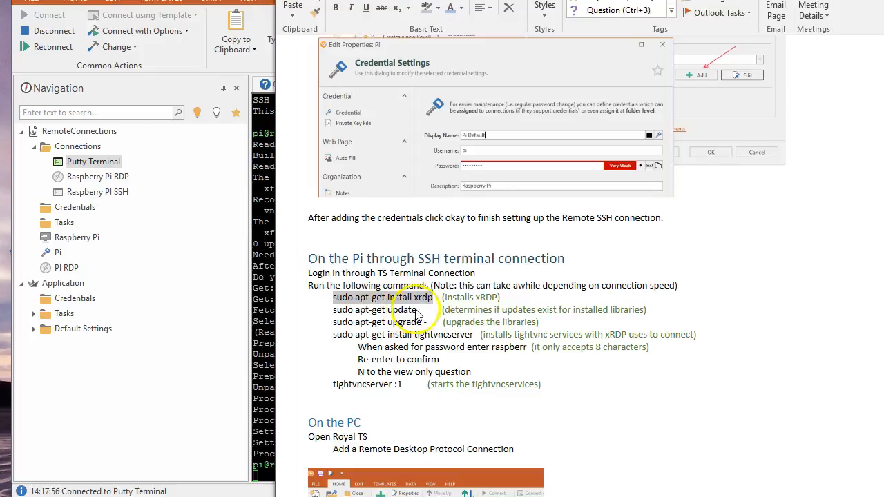
Copy 'sudo apt-get update' from the notes and run it in the Pi terminal.
{"action": "left_click_drag", "start_coordinate": [417, 310], "coordinate": [333, 310]}
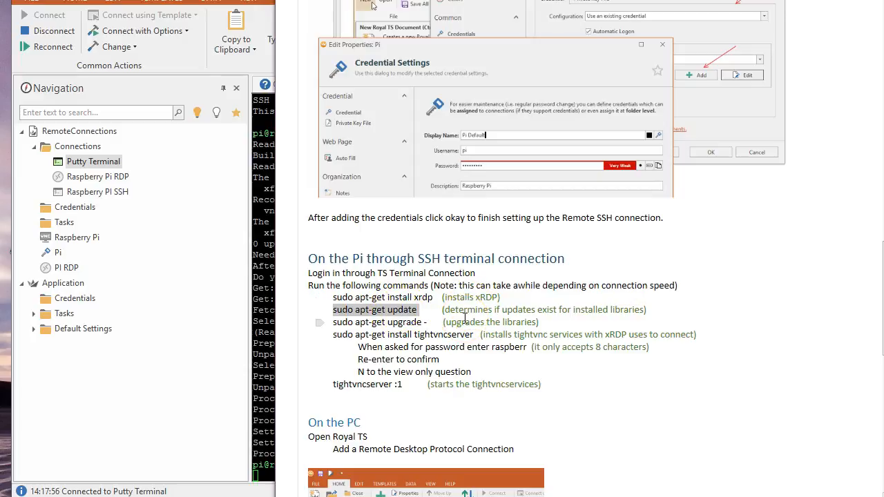
{"action": "left_click", "coordinate": [253, 472]}
{"action": "right_click", "coordinate": [359, 464]}
{"action": "type", "text": "et update"}
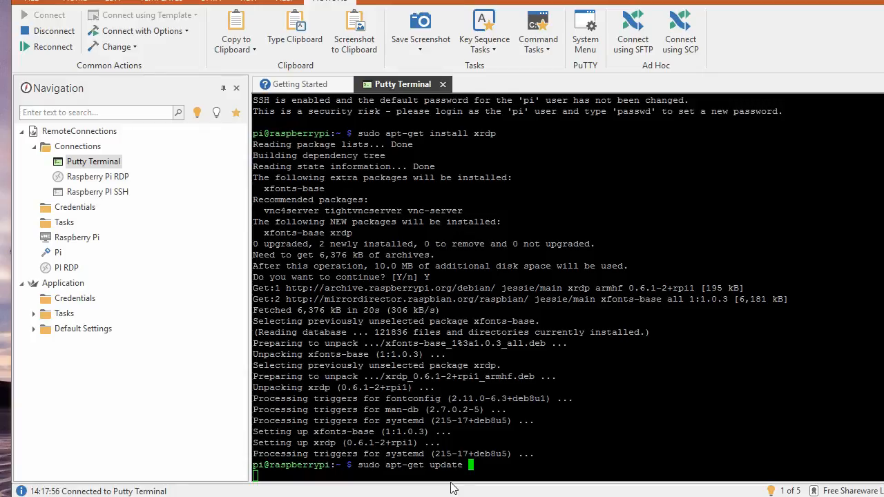
{"action": "key", "text": "Return"}
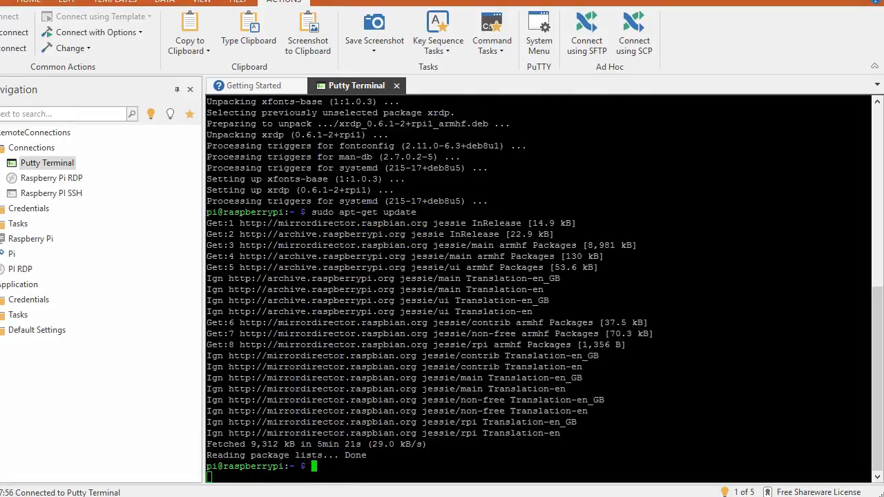
Copy 'sudo apt-get upgrade -' from the notes and paste it at the terminal prompt.
{"action": "key", "text": "alt+Tab"}
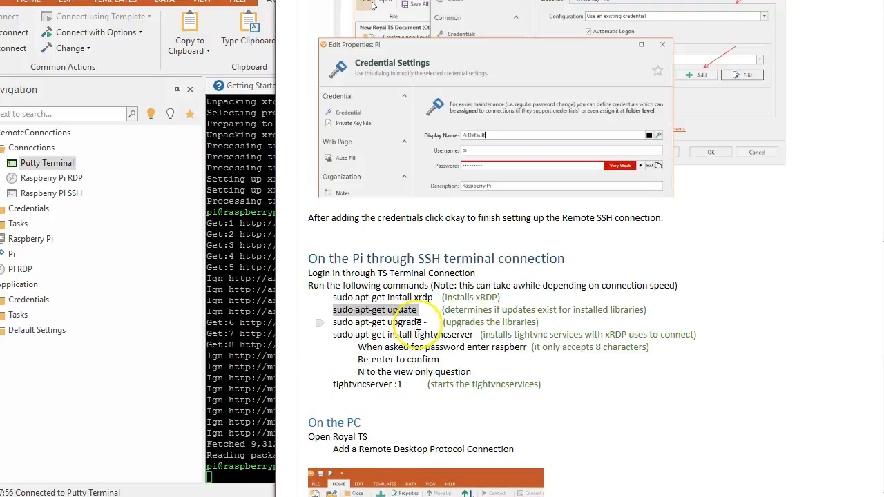
{"action": "left_click_drag", "start_coordinate": [427, 322], "coordinate": [369, 329]}
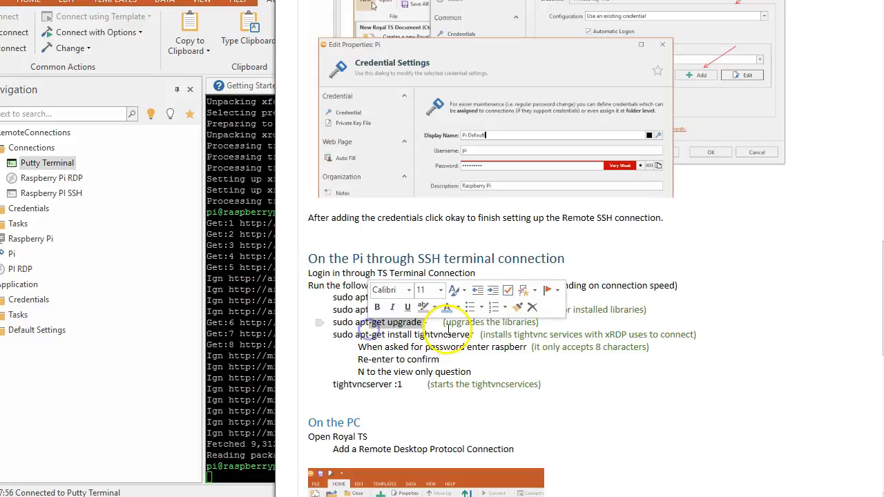
{"action": "left_click_drag", "start_coordinate": [433, 322], "coordinate": [334, 322]}
{"action": "key", "text": "ctrl+c"}
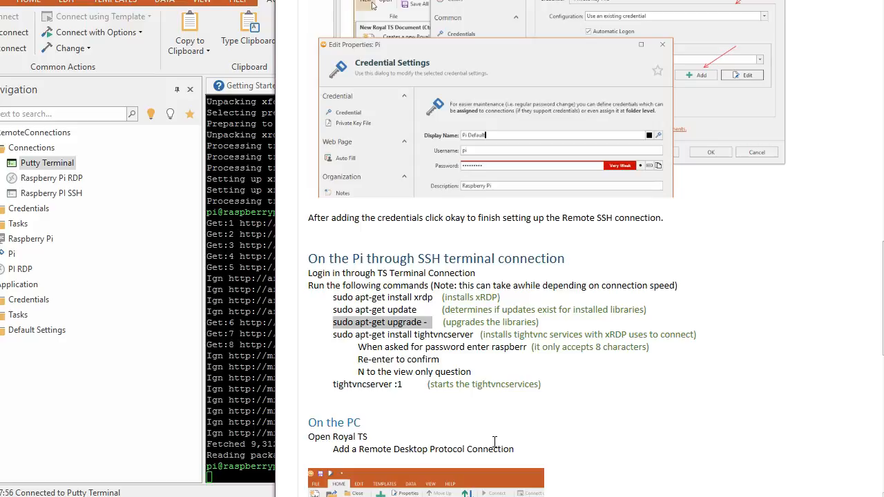
{"action": "left_click", "coordinate": [259, 472]}
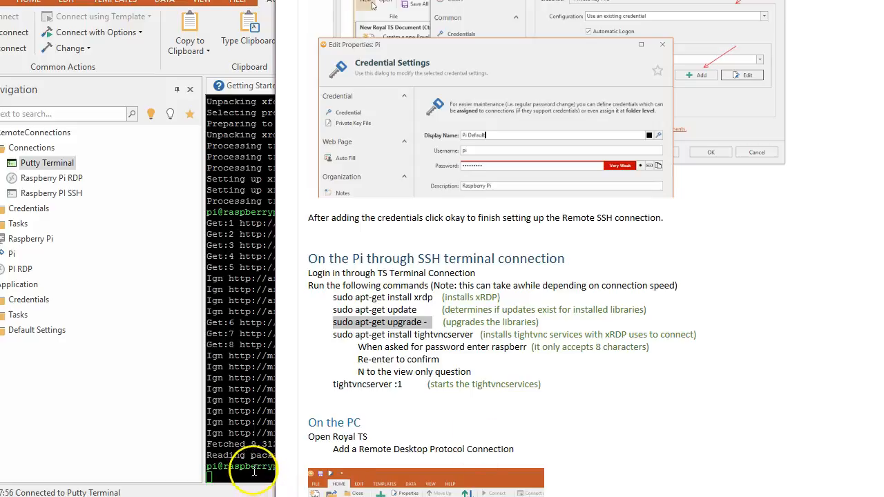
{"action": "right_click", "coordinate": [313, 466]}
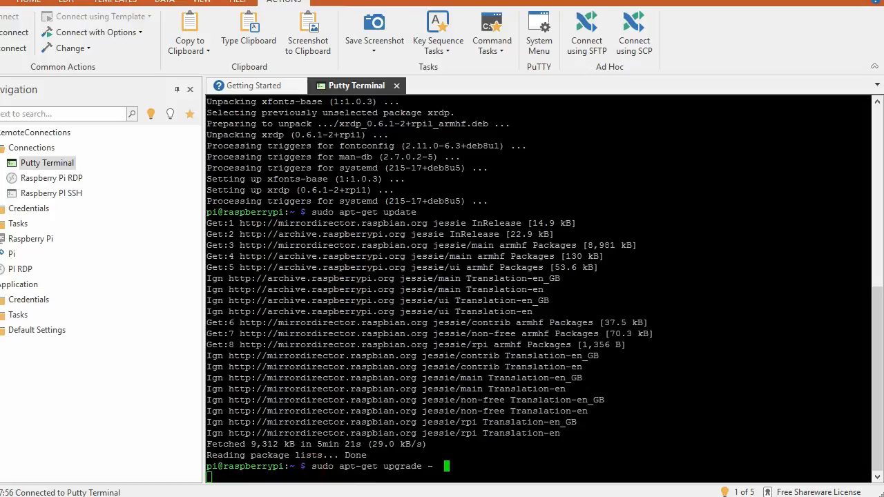
Trim the trailing space, run sudo apt-get upgrade, and answer Y to continue.
{"action": "key", "text": "BackSpace"}
{"action": "key", "text": "BackSpace"}
{"action": "key", "text": "Return"}
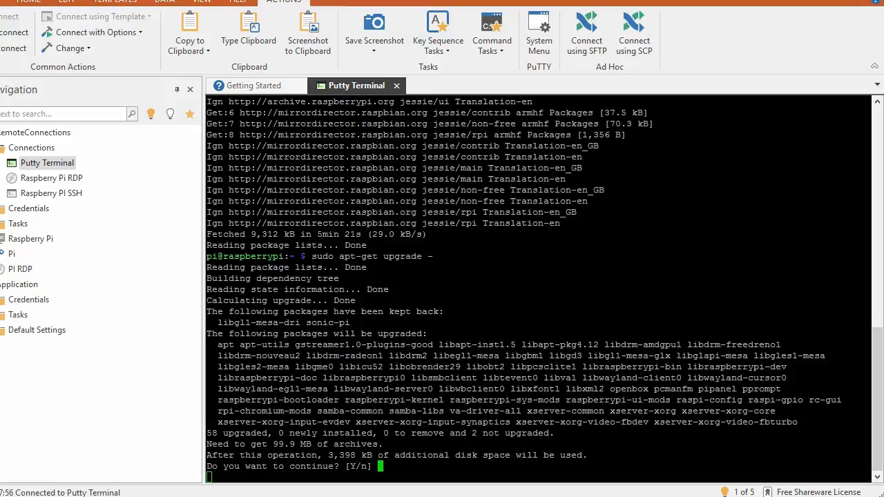
{"action": "type", "text": "Y"}
{"action": "key", "text": "Return"}
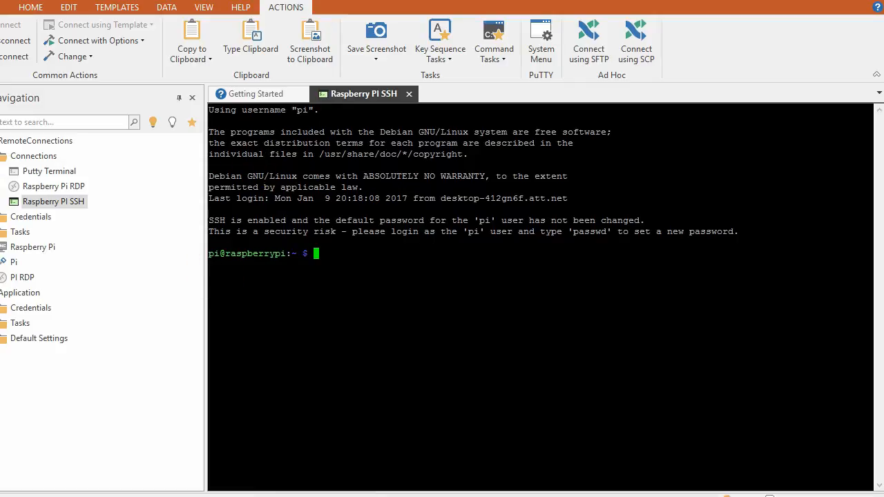
Copy 'sudo apt-get install tightvncserver' from the notes, run it, and confirm with Y.
{"action": "key", "text": "alt+Tab"}
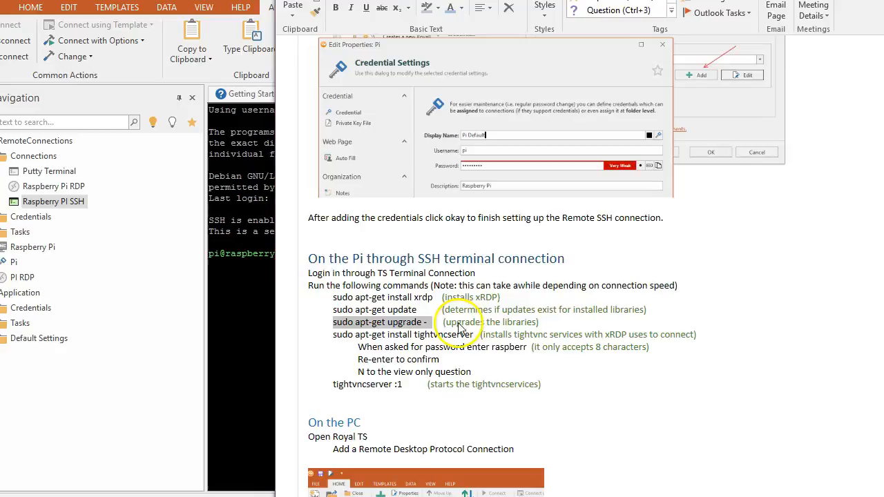
{"action": "left_click_drag", "start_coordinate": [473, 335], "coordinate": [331, 335]}
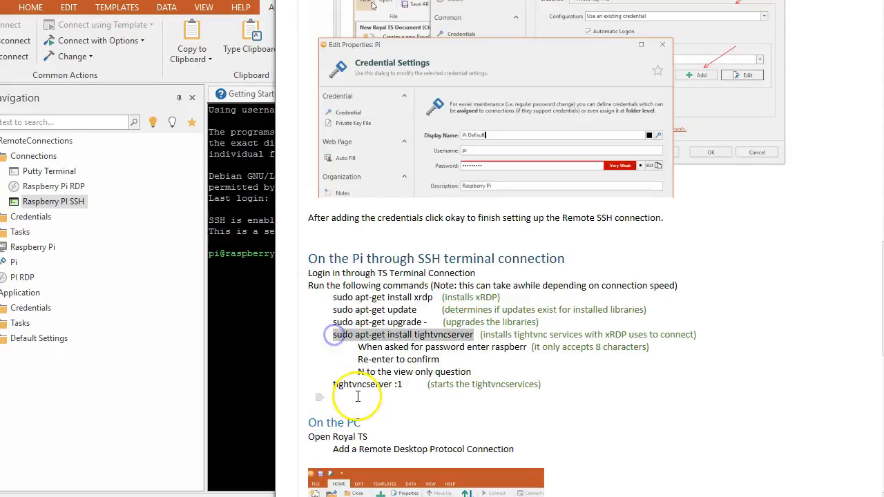
{"action": "left_click", "coordinate": [225, 285]}
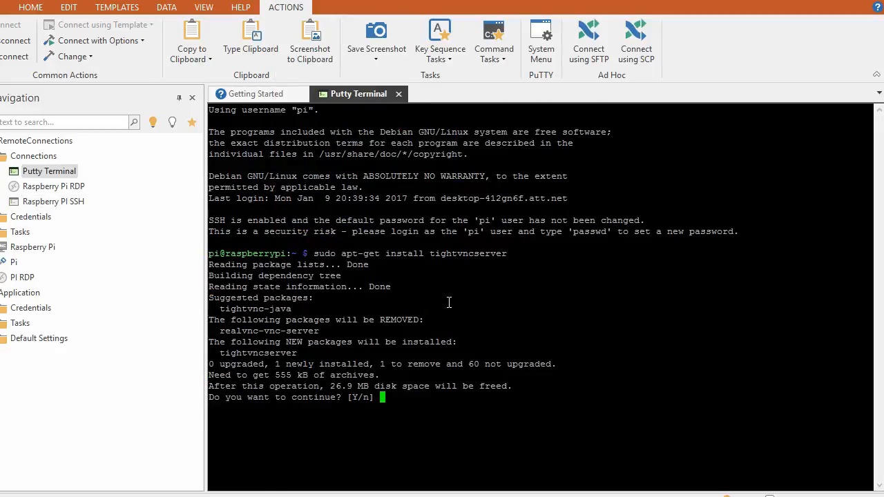
{"action": "type", "text": "Y"}
{"action": "key", "text": "Return"}
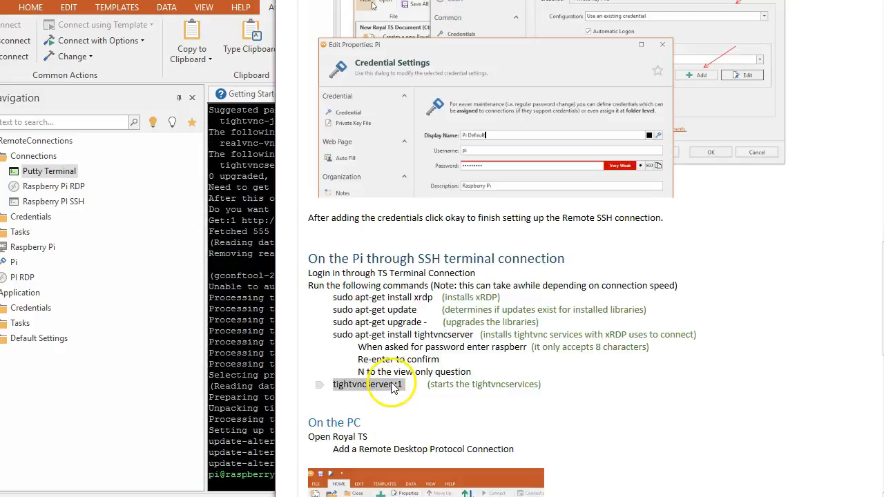
Bring the Royal TS Putty Terminal session back to the front.
{"action": "left_click", "coordinate": [255, 474]}
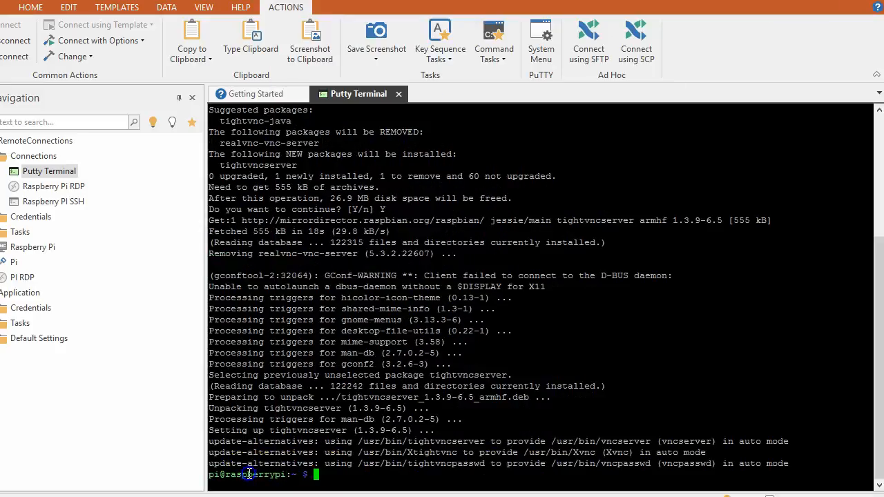
Run tightvncserver :1, enter and verify the access password, and decline a view-only password.
{"action": "right_click", "coordinate": [316, 475]}
{"action": "key", "text": "Return"}
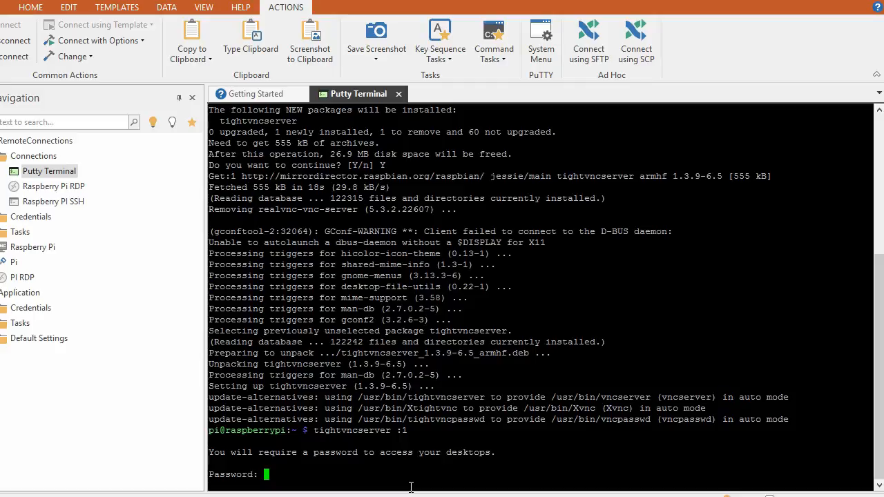
{"action": "key", "text": "Return"}
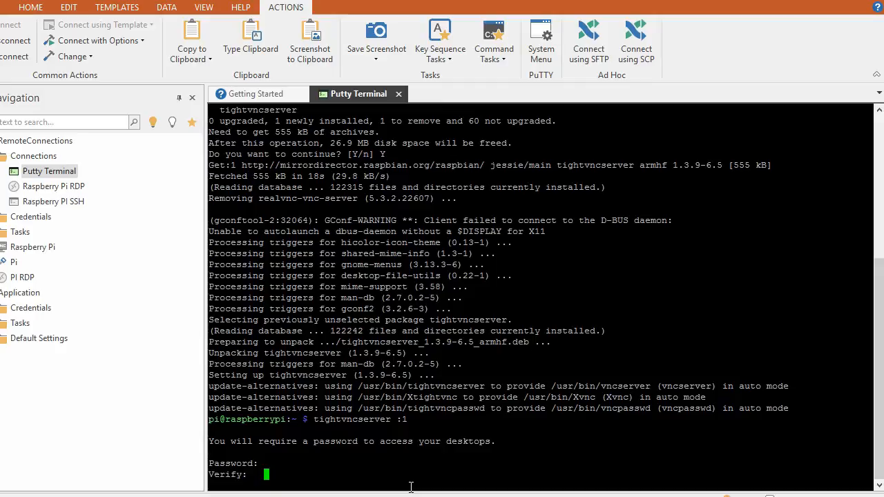
{"action": "key", "text": "Return"}
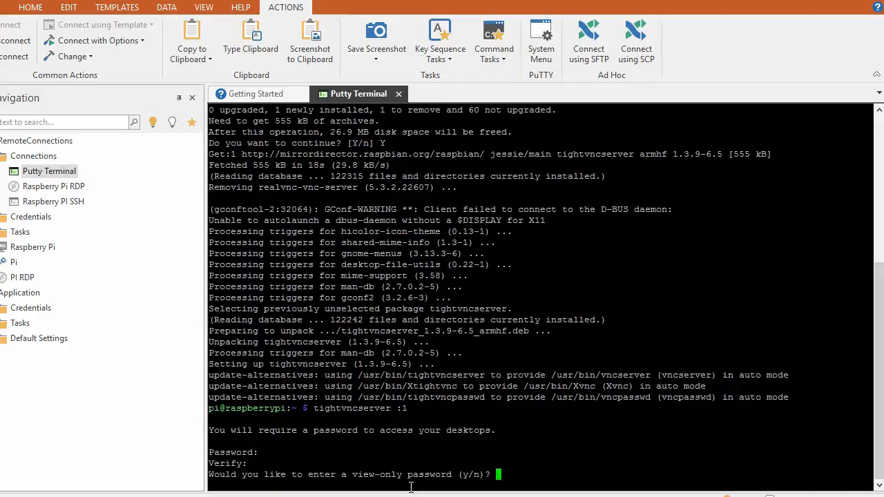
{"action": "type", "text": "n"}
{"action": "key", "text": "Return"}
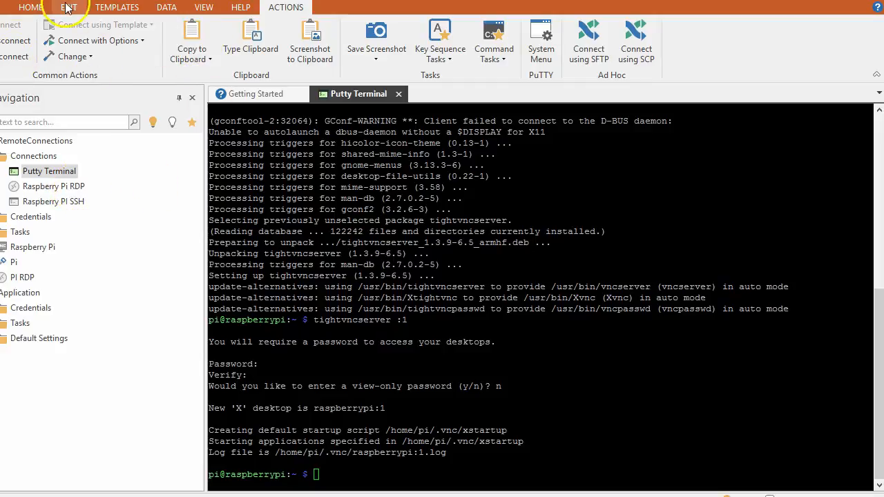
Add a Remote Desktop connection named RDP for computer 192.168.1.204 with no credentials.
{"action": "left_click", "coordinate": [30, 6]}
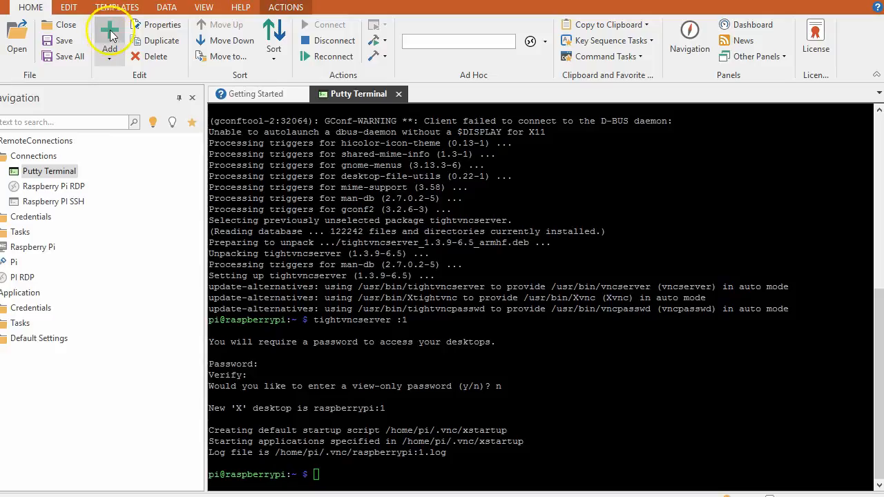
{"action": "left_click", "coordinate": [110, 35]}
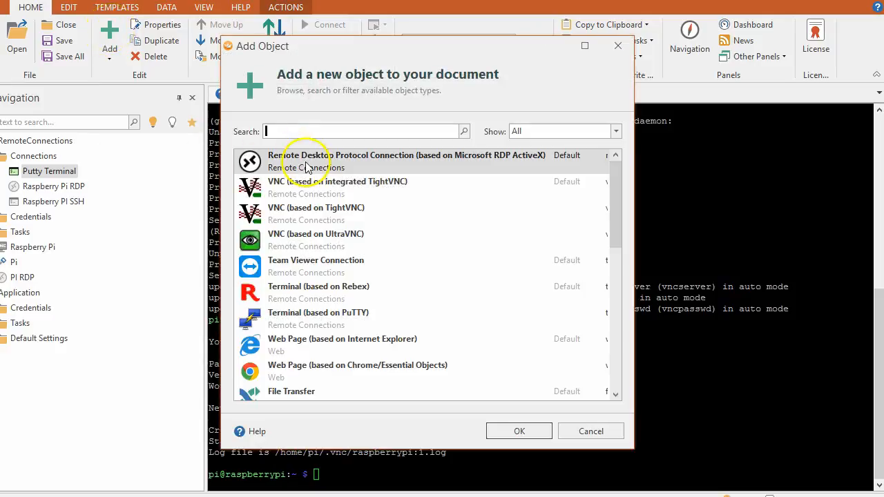
{"action": "left_click", "coordinate": [308, 168]}
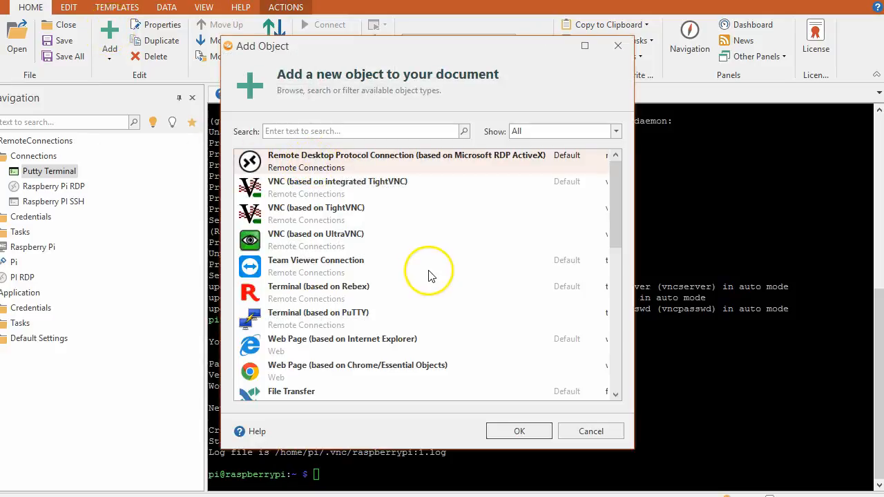
{"action": "left_click", "coordinate": [515, 439]}
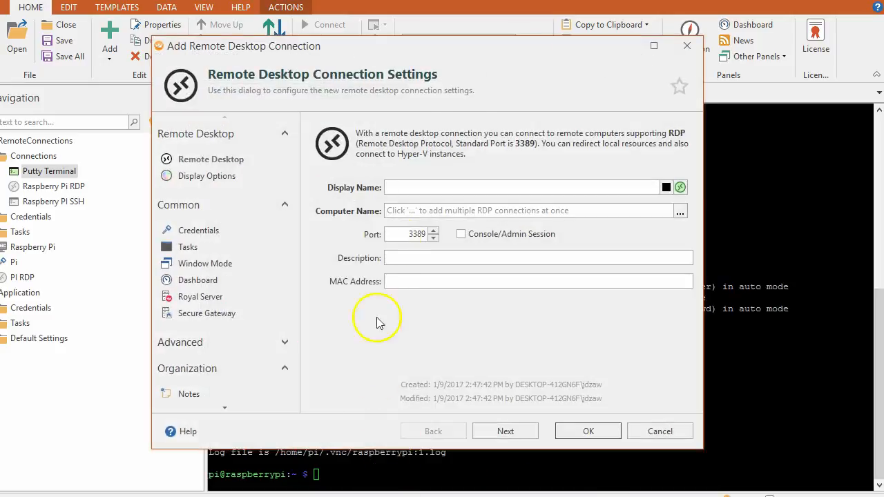
{"action": "left_click", "coordinate": [402, 187]}
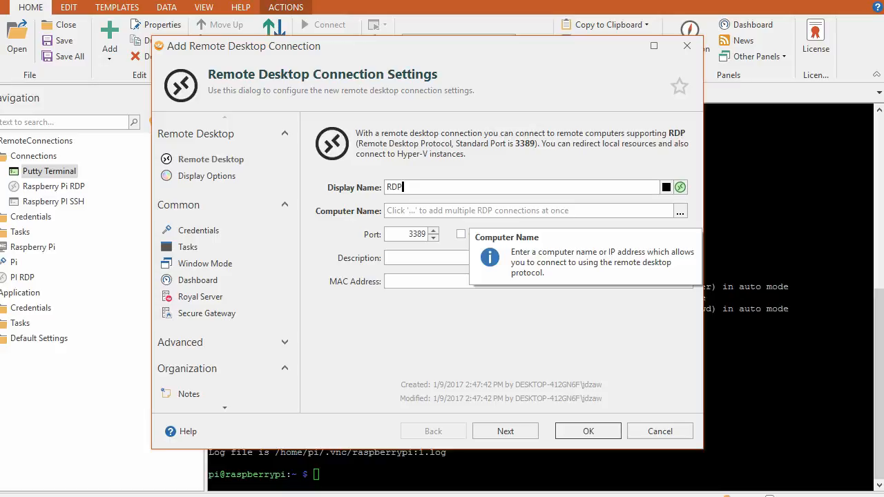
{"action": "left_click", "coordinate": [413, 210]}
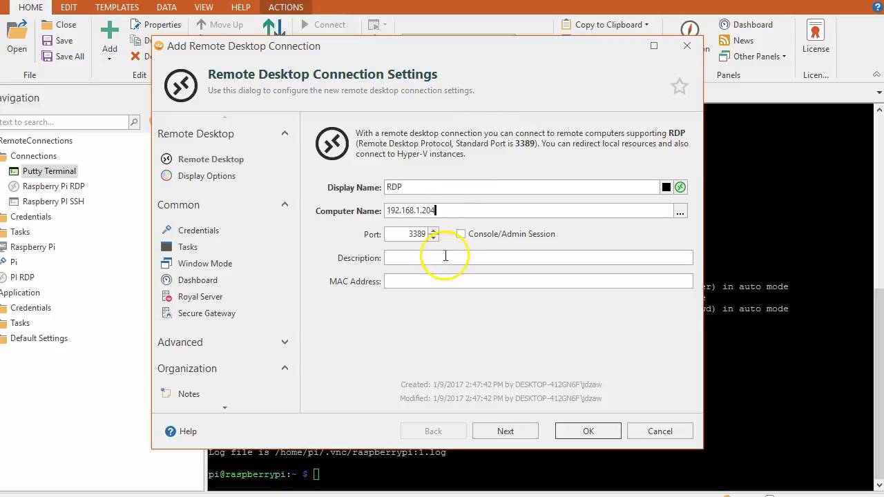
{"action": "left_click", "coordinate": [509, 432]}
{"action": "left_click", "coordinate": [512, 430]}
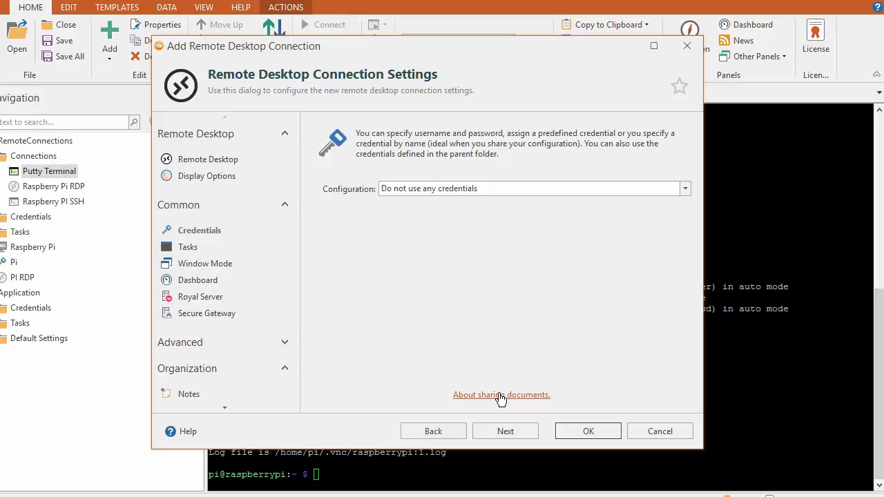
{"action": "left_click", "coordinate": [566, 437]}
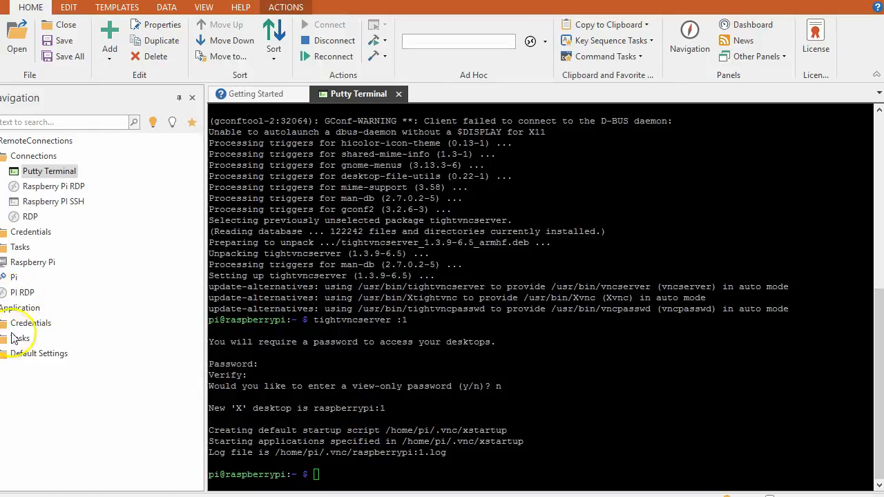
Open the RDP connection and sign in at the xrdp login with the Pi's username and password.
{"action": "left_click", "coordinate": [28, 218]}
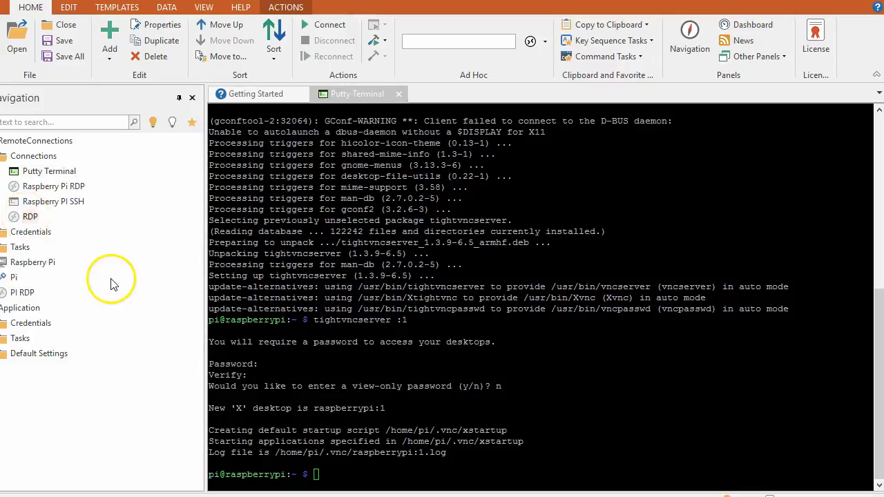
{"action": "double_click", "coordinate": [28, 218]}
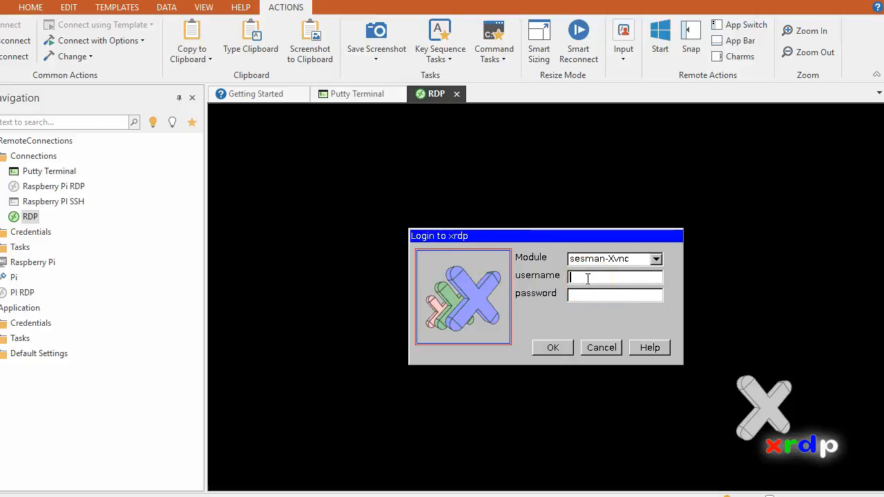
{"action": "type", "text": "p"}
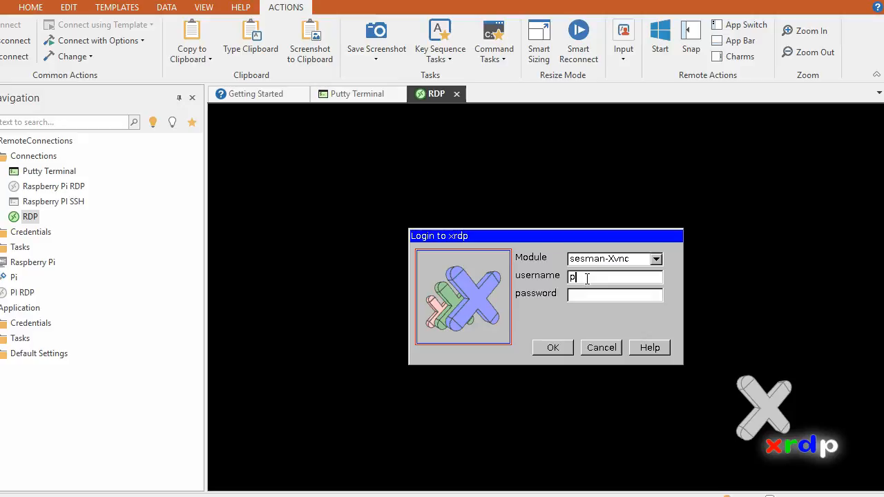
{"action": "type", "text": "i"}
{"action": "left_click", "coordinate": [602, 292]}
{"action": "type", "text": "raspberry"}
{"action": "key", "text": "Return"}
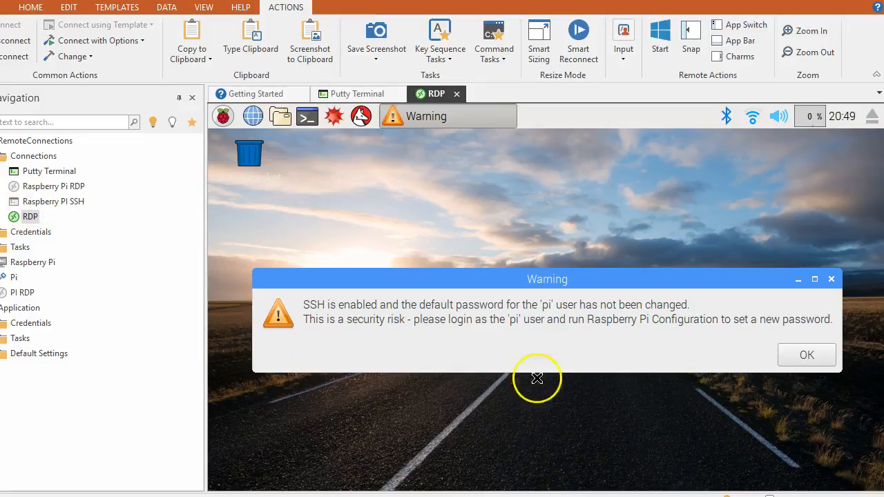
Dismiss the default-password warning and launch Raspberry Pi Configuration from Menu > Preferences.
{"action": "left_click", "coordinate": [800, 355]}
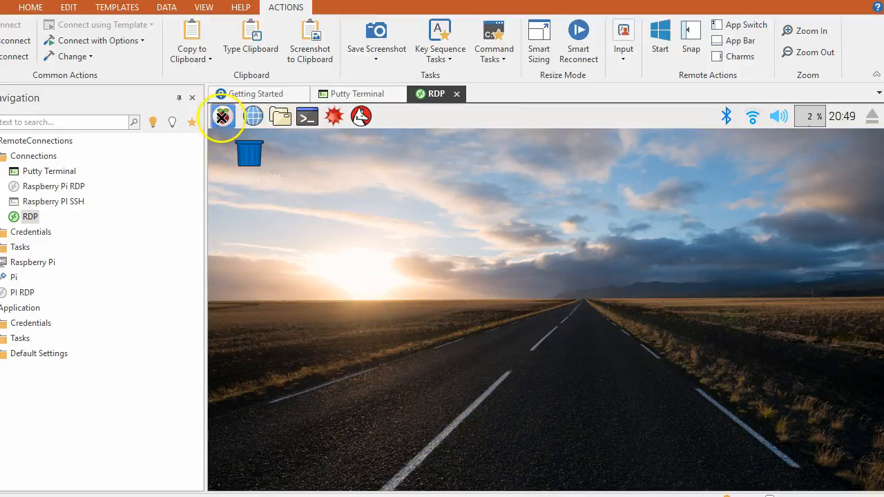
{"action": "left_click", "coordinate": [222, 117]}
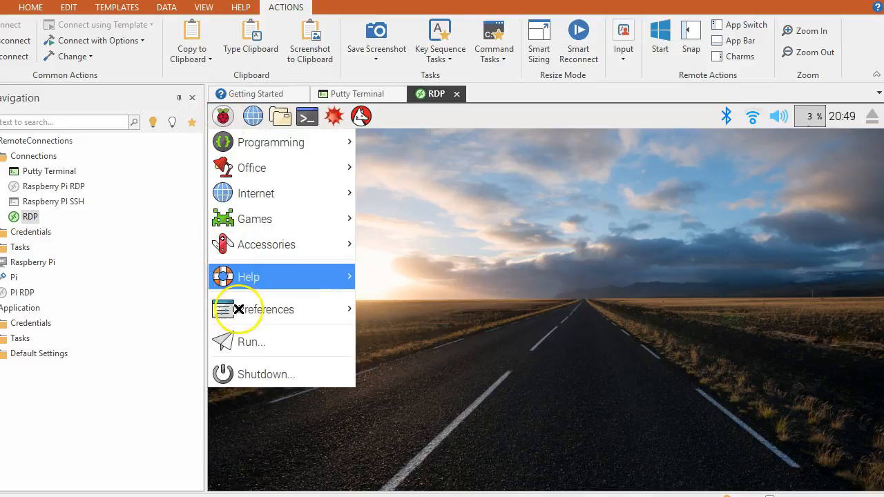
{"action": "mouse_move", "coordinate": [285, 310]}
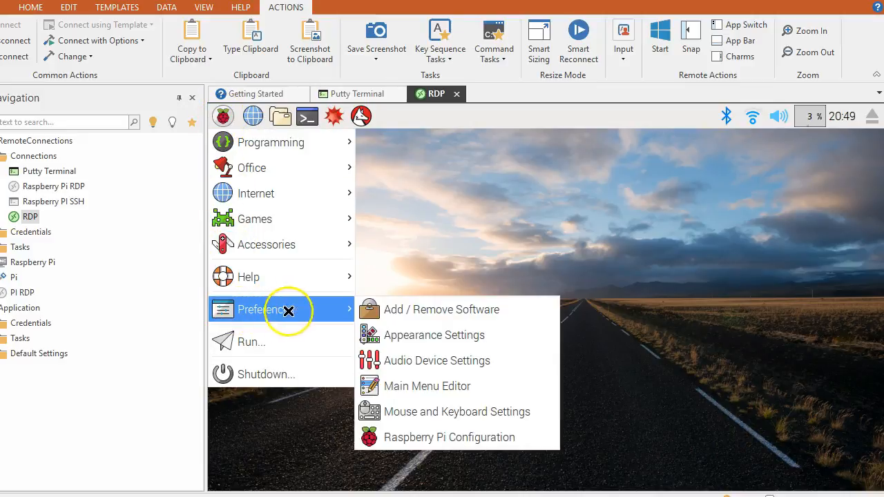
{"action": "left_click", "coordinate": [414, 438]}
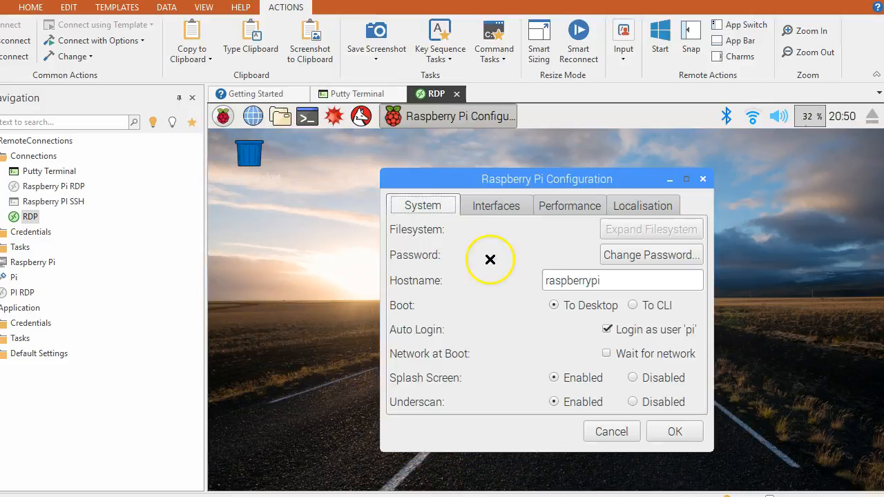
Review the Interfaces and Performance tabs, then cancel the configuration without changes.
{"action": "left_click", "coordinate": [507, 201]}
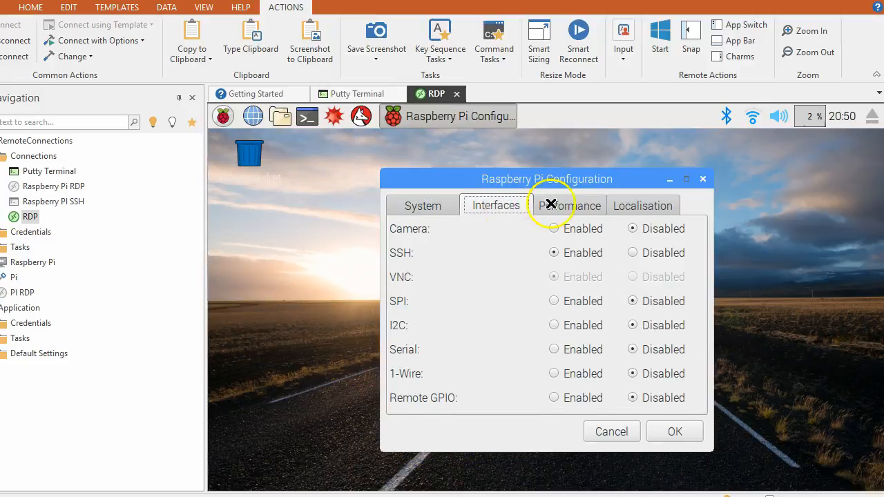
{"action": "left_click", "coordinate": [592, 209]}
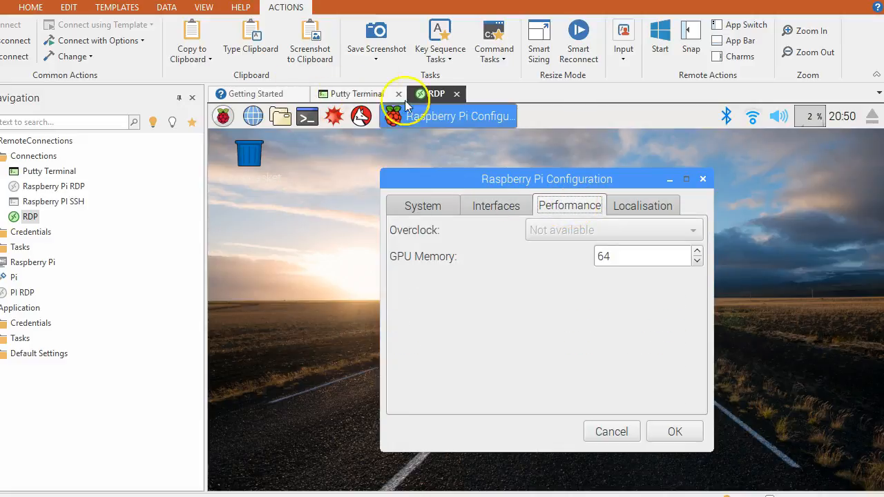
{"action": "left_click", "coordinate": [355, 93]}
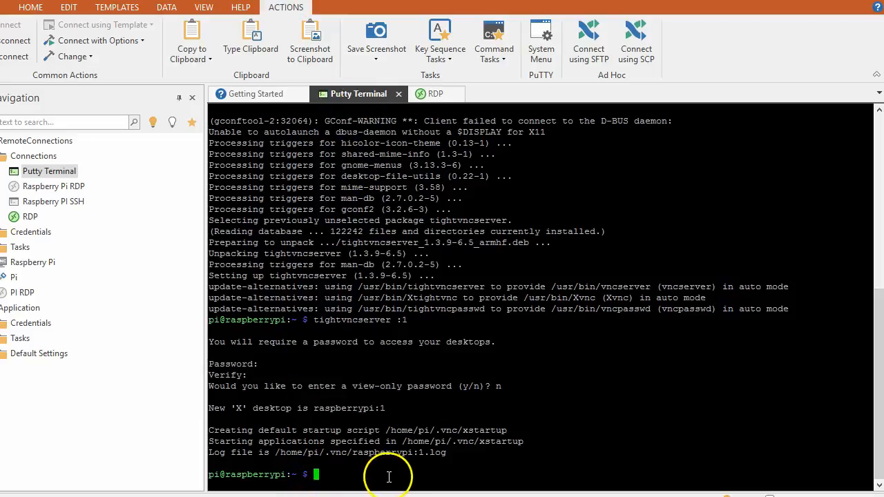
{"action": "left_click", "coordinate": [438, 96]}
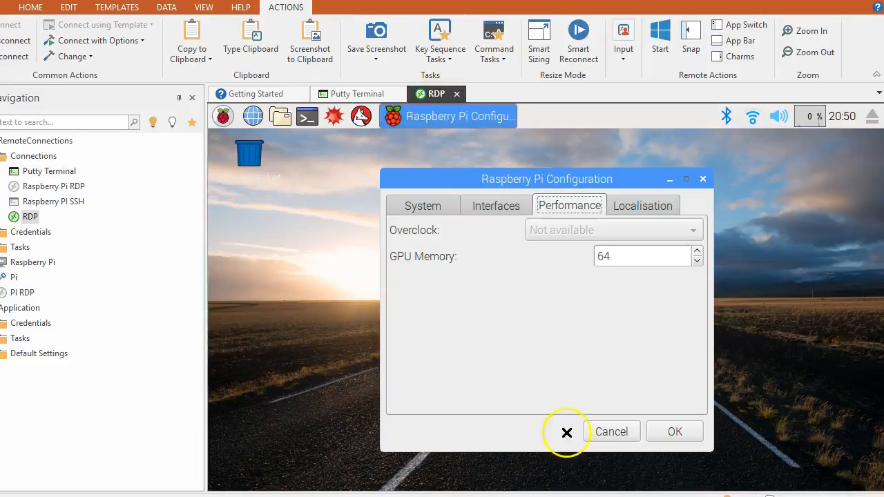
{"action": "left_click", "coordinate": [602, 432]}
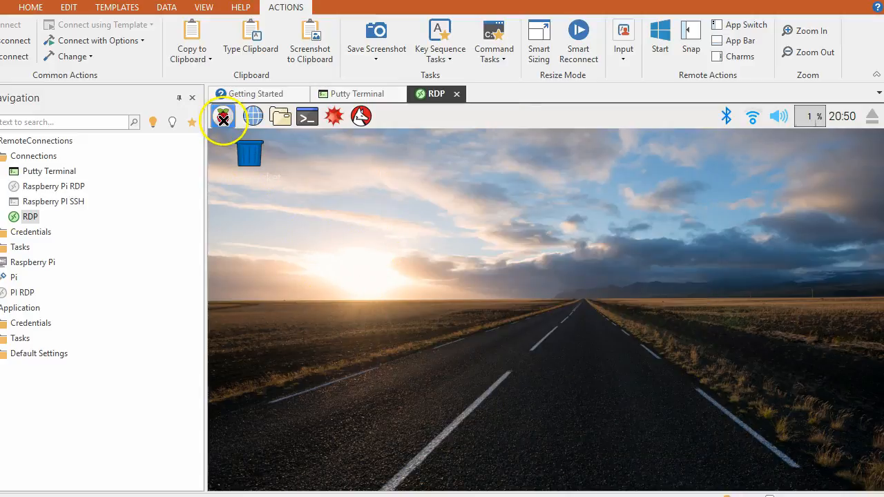
{"action": "left_click", "coordinate": [423, 337]}
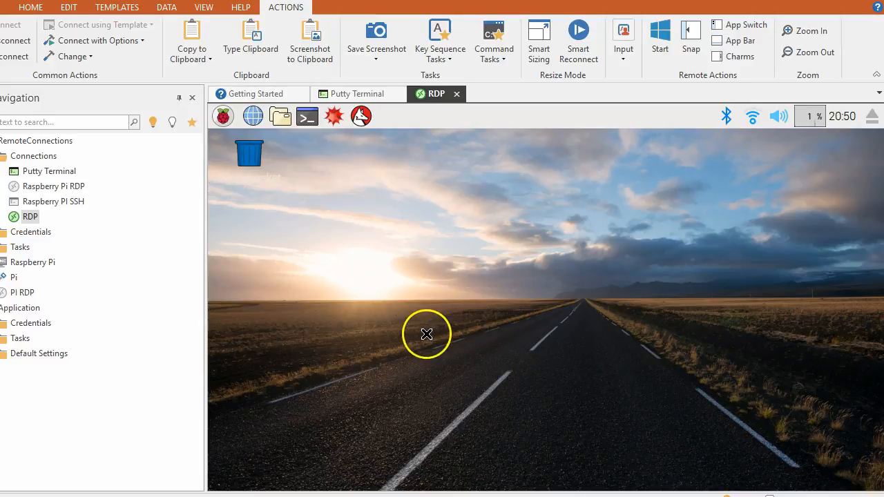